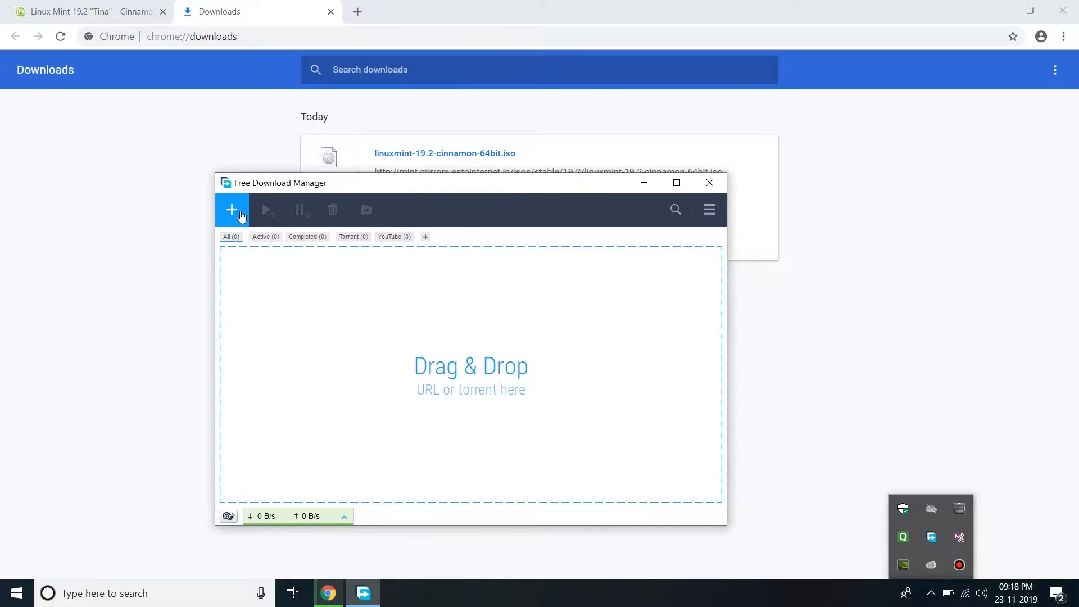
Add the linuxmint-19.2-cinnamon-64bit.iso link in FDM and download the 1.87 GB file to Downloads
{"action": "left_click", "coordinate": [591, 394]}
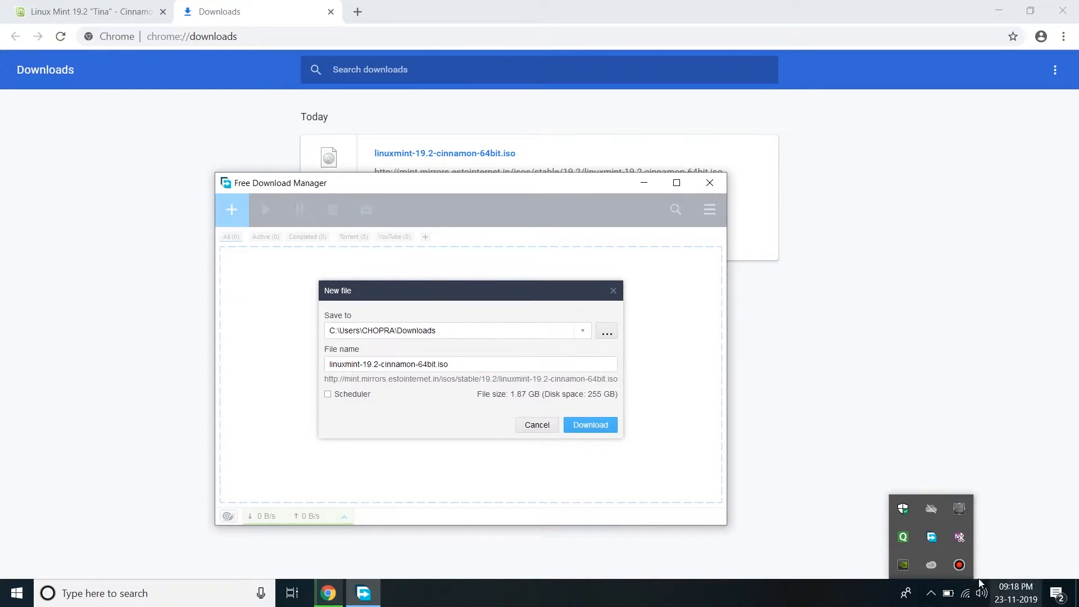
{"action": "left_click", "coordinate": [580, 426]}
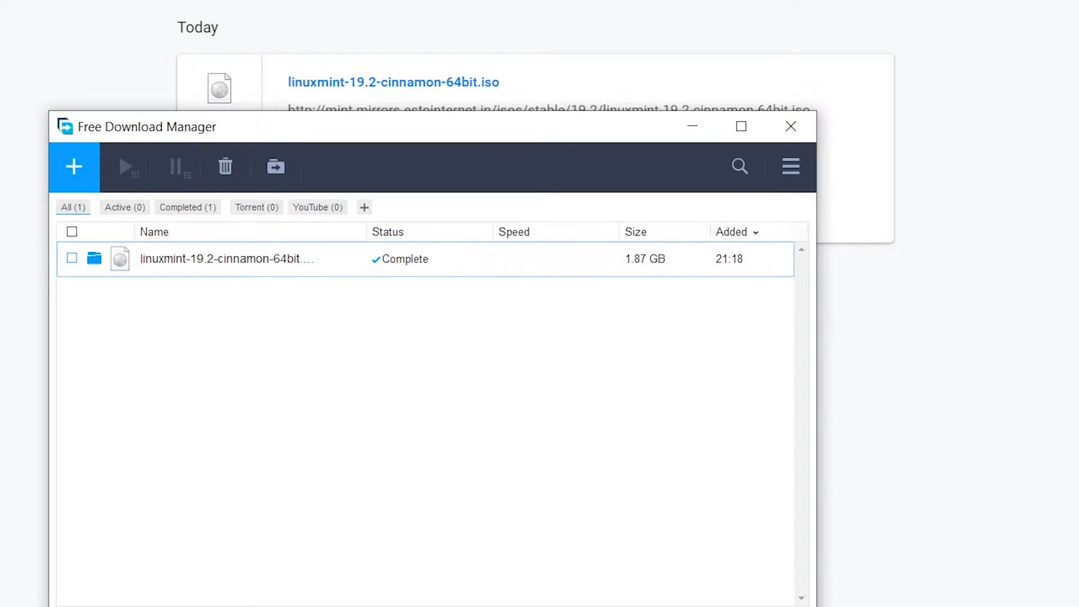
Exit Chrome and move linuxmint-19.2-cinnamon-64bit.iso from Downloads to Local Disk (D:)
{"action": "left_click", "coordinate": [610, 109]}
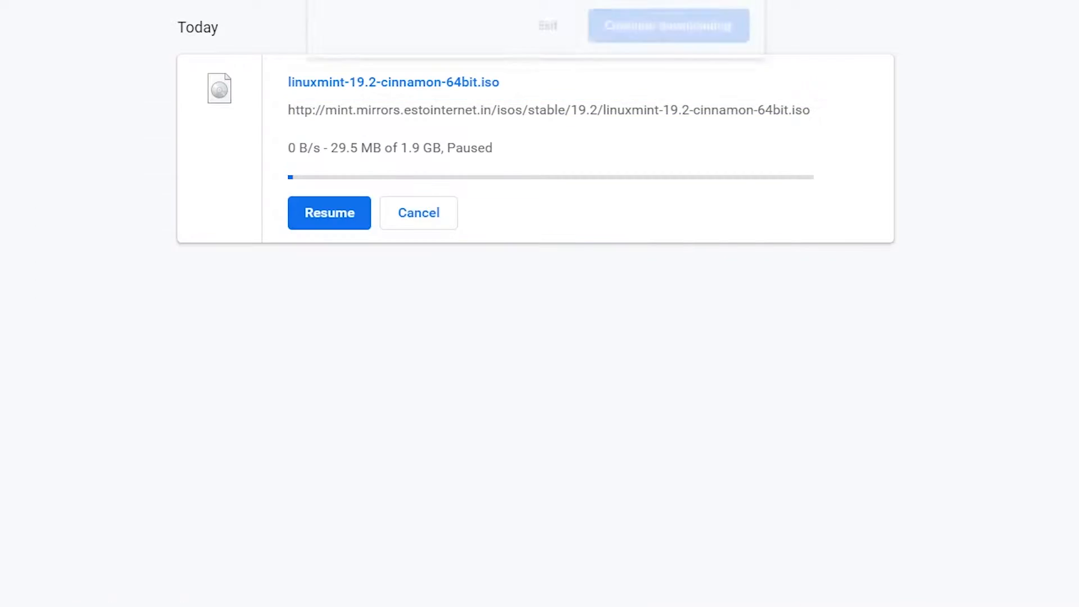
{"action": "left_click", "coordinate": [570, 35]}
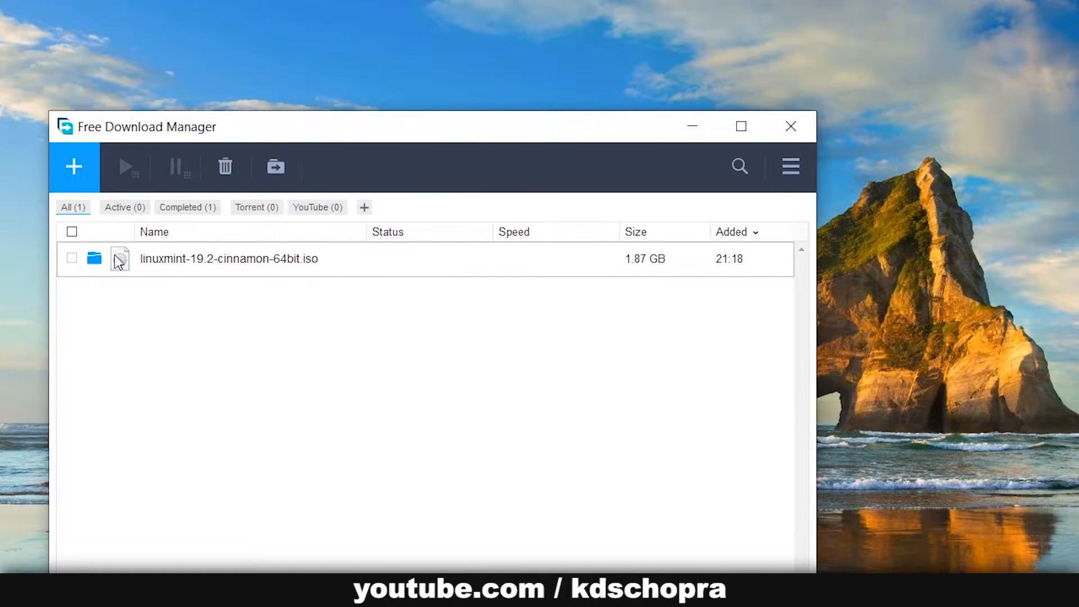
{"action": "left_click", "coordinate": [94, 261]}
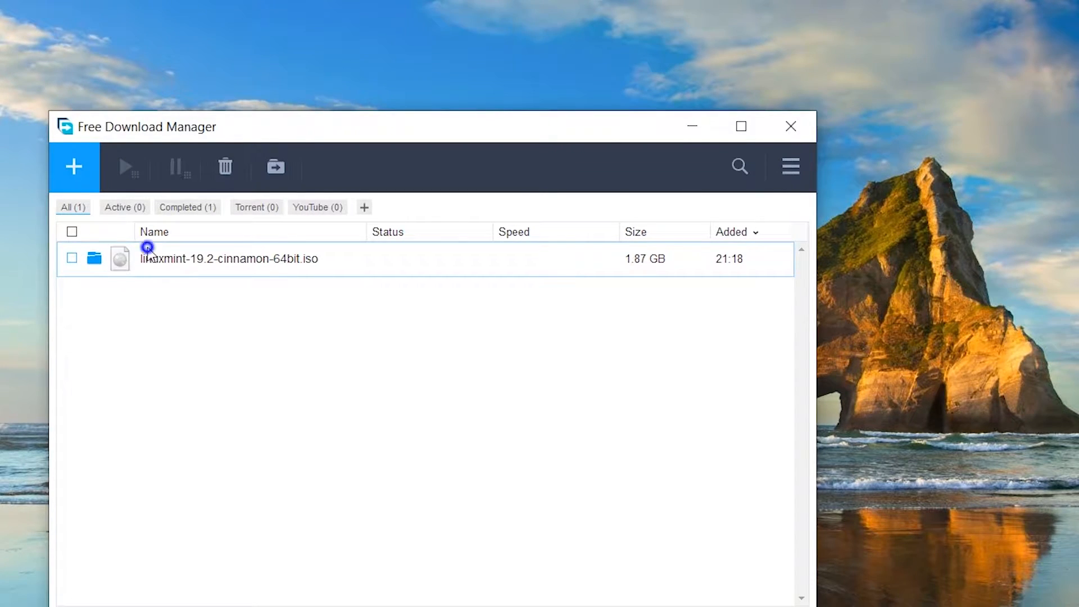
{"action": "right_click", "coordinate": [96, 258]}
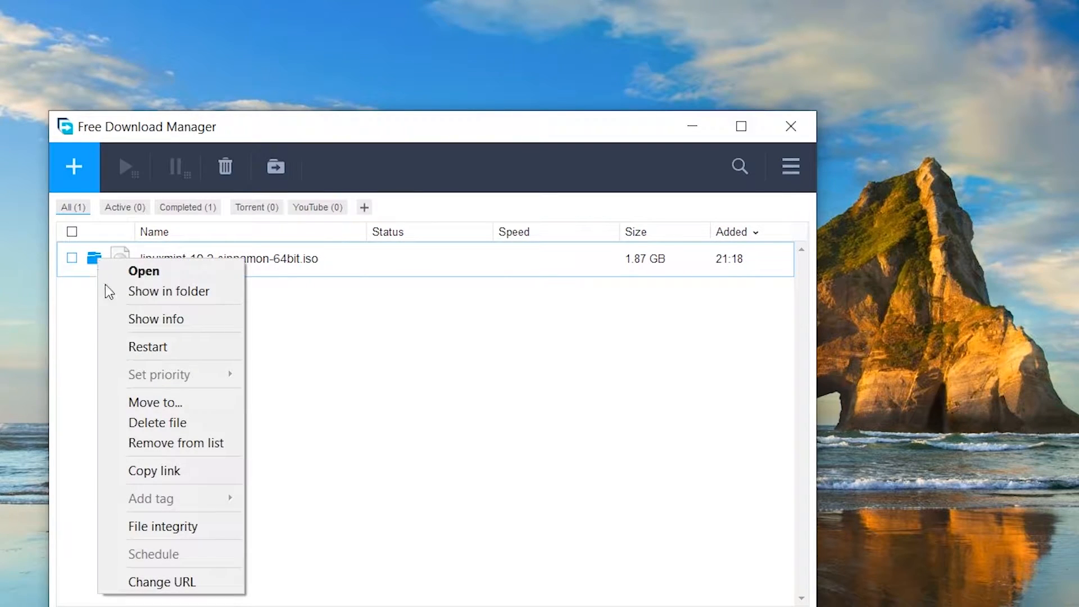
{"action": "left_click", "coordinate": [168, 402]}
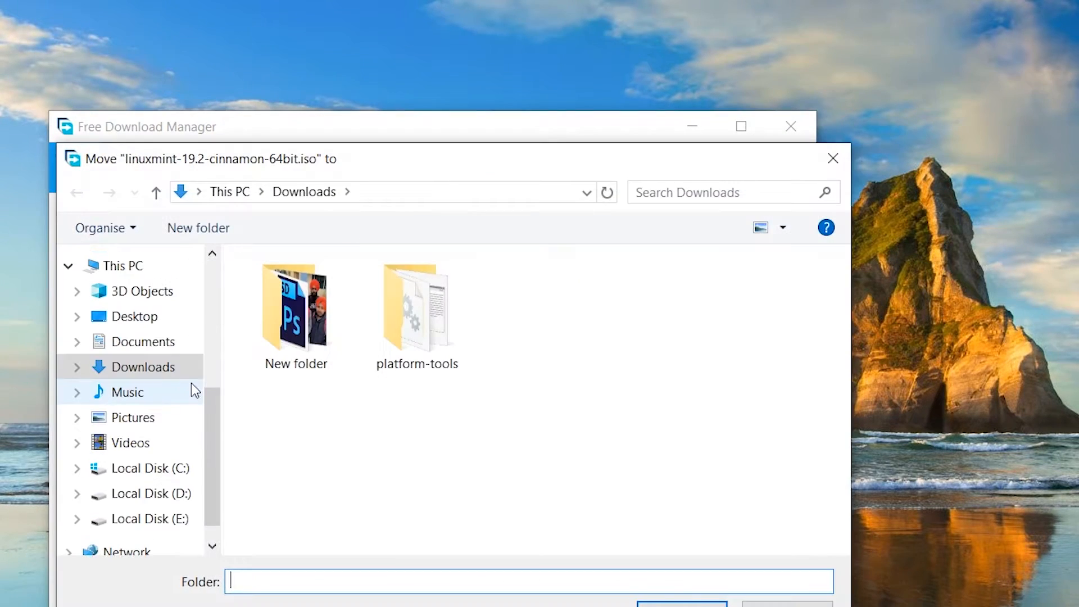
{"action": "left_click", "coordinate": [187, 497]}
{"action": "left_click", "coordinate": [179, 512]}
{"action": "left_click", "coordinate": [180, 494]}
{"action": "left_click", "coordinate": [674, 604]}
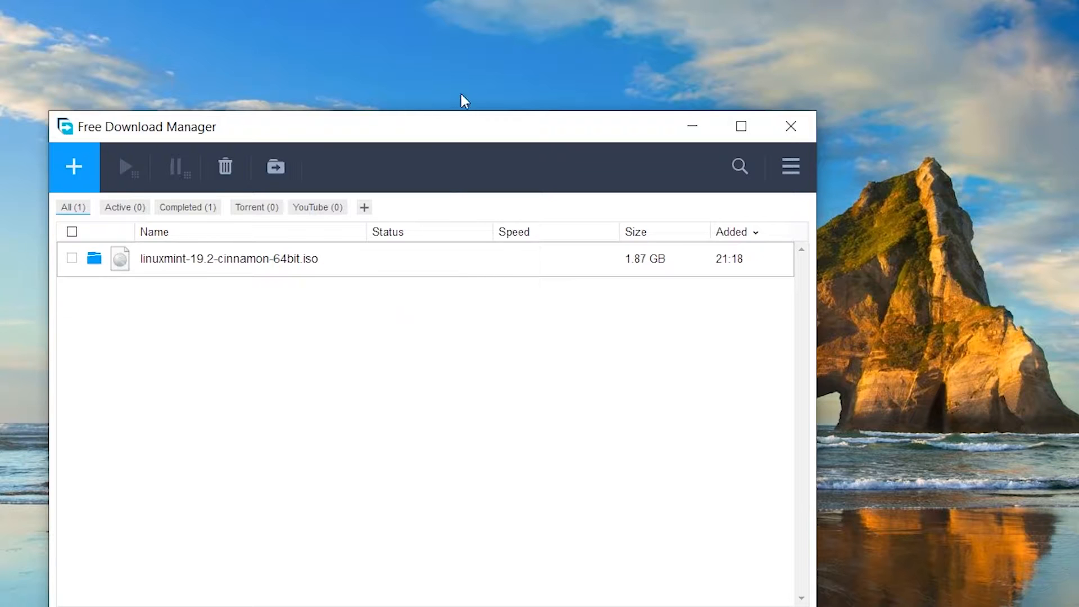
Close the download manager and start a new virtual machine named Linux Mint OS
{"action": "left_click", "coordinate": [801, 127]}
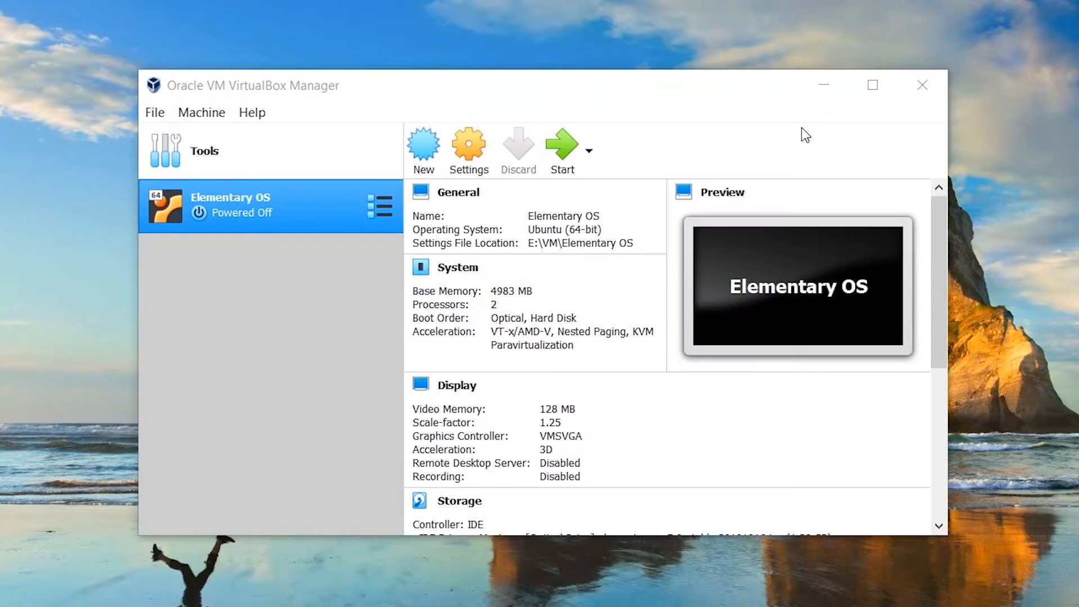
{"action": "left_click", "coordinate": [424, 146]}
{"action": "left_click", "coordinate": [567, 321]}
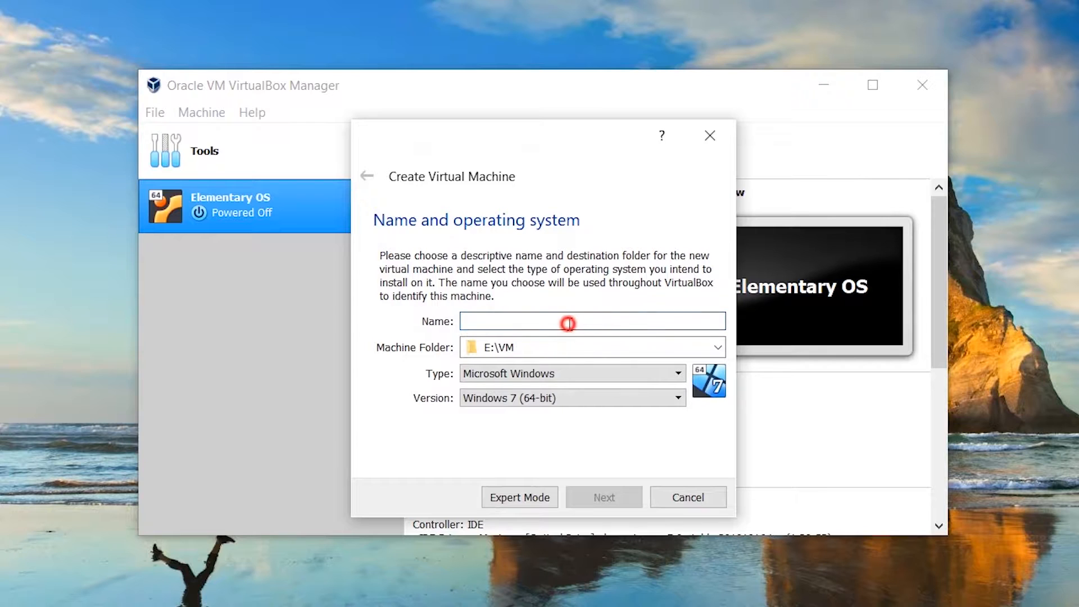
{"action": "key", "text": "ctrl+v"}
{"action": "key", "text": "ctrl+z"}
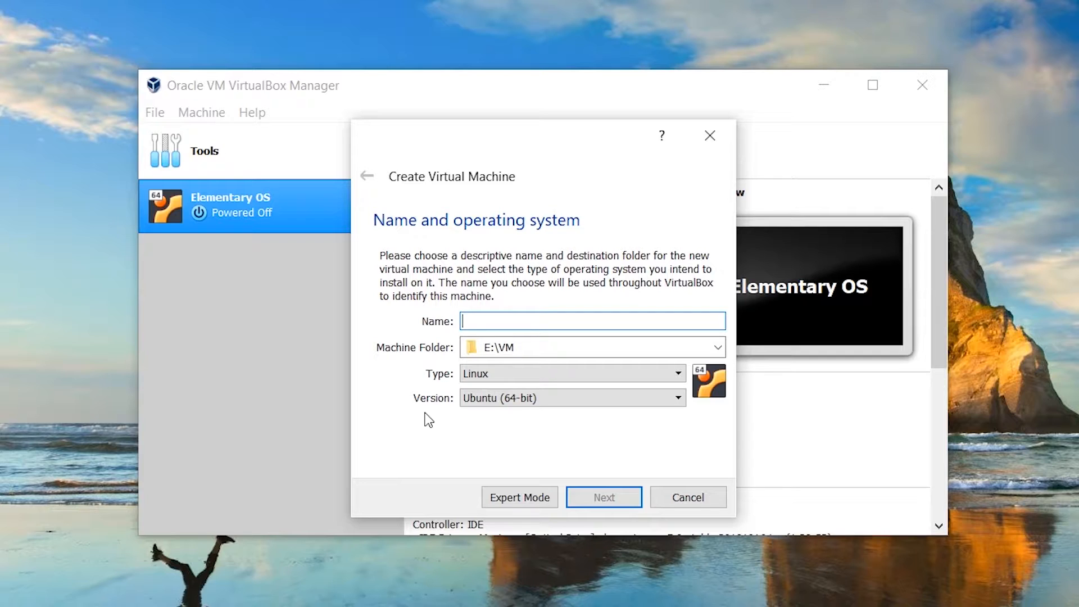
{"action": "type", "text": "Linux Mi"}
{"action": "key", "text": "BackSpace"}
{"action": "type", "text": "S"}
{"action": "key", "text": "ctrl+shift+Left"}
{"action": "key", "text": "ctrl+shift+Left"}
{"action": "key", "text": "ctrl+shift+Left"}
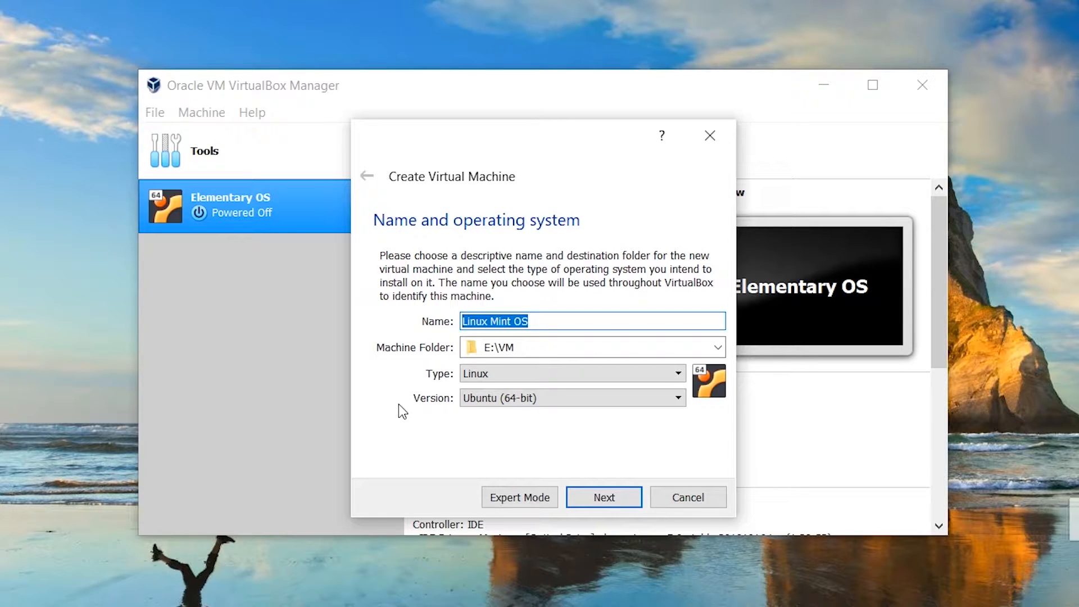
Keep E:\VM as machine folder, Type Linux, and set Version to Other Linux (64-bit)
{"action": "left_click", "coordinate": [542, 352]}
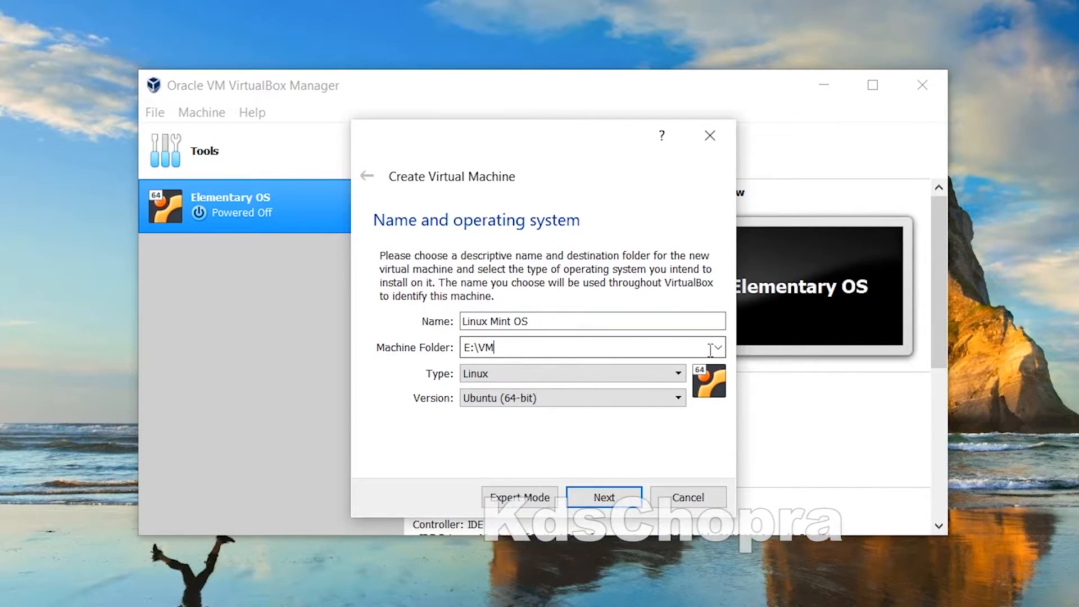
{"action": "left_click", "coordinate": [473, 378]}
{"action": "left_click", "coordinate": [473, 378]}
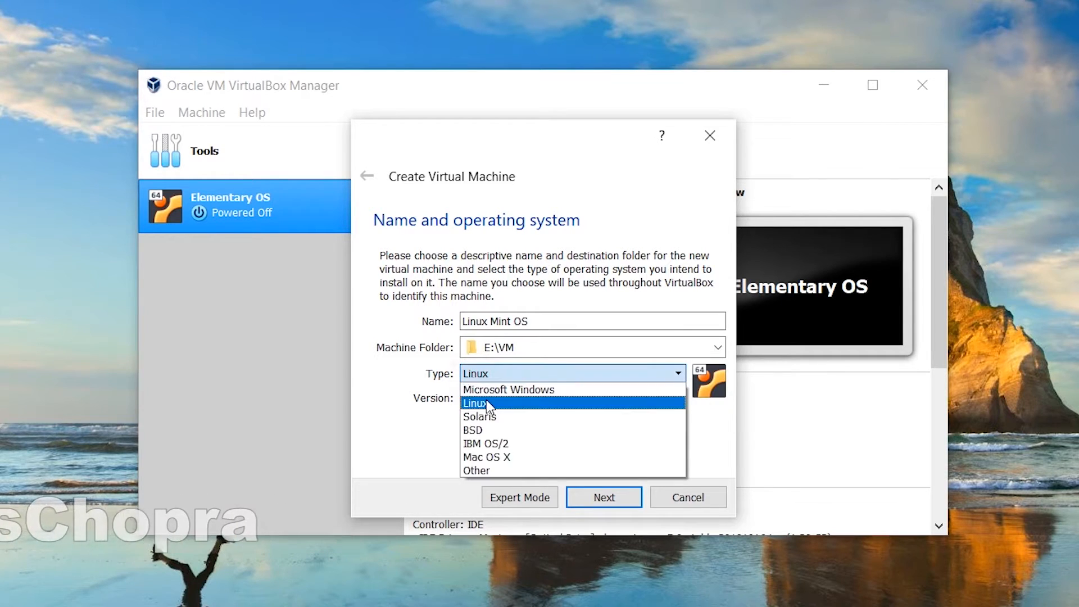
{"action": "left_click", "coordinate": [473, 400]}
{"action": "left_click", "coordinate": [474, 397]}
{"action": "scroll", "coordinate": [668, 502], "scroll_direction": "up", "scroll_amount": 5}
{"action": "scroll", "coordinate": [668, 501], "scroll_direction": "down", "scroll_amount": 6}
{"action": "scroll", "coordinate": [686, 489], "scroll_direction": "down", "scroll_amount": 1}
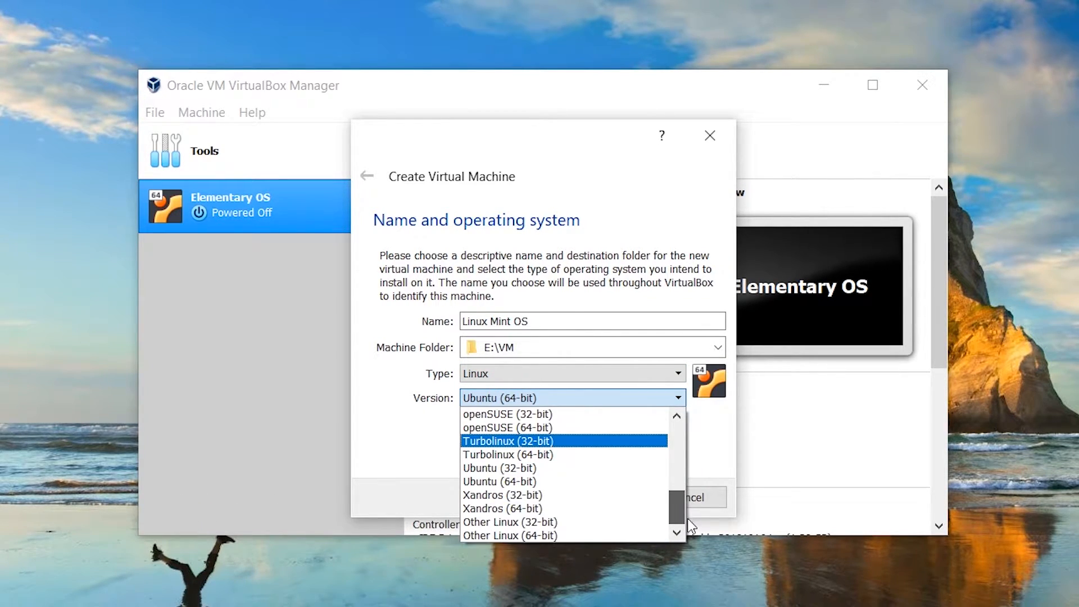
{"action": "left_click", "coordinate": [586, 536]}
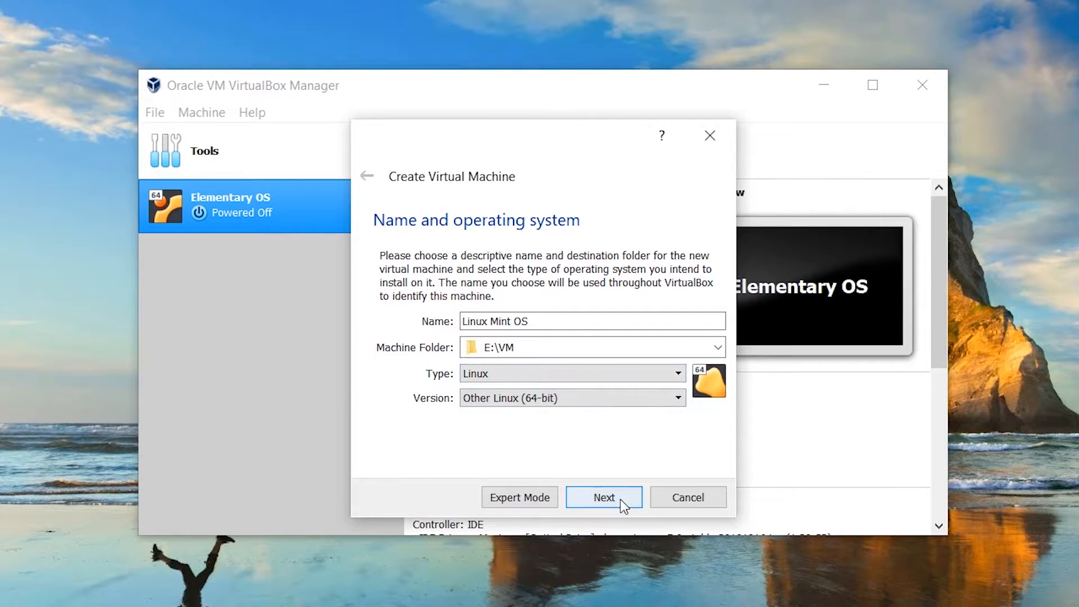
Allocate about 5017 MB of memory to the machine
{"action": "left_click", "coordinate": [606, 494]}
{"action": "left_click", "coordinate": [549, 320]}
{"action": "left_click_drag", "start_coordinate": [547, 316], "coordinate": [541, 316]}
{"action": "left_click", "coordinate": [604, 497]}
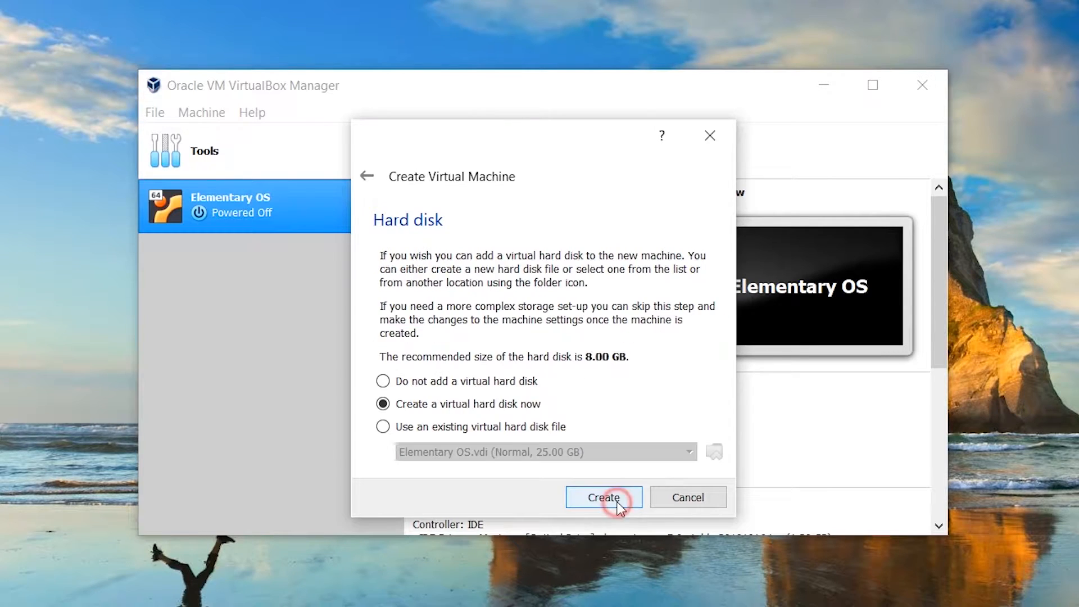
Create a 25 GB dynamically allocated VDI disk, finish the machine, and open its Settings
{"action": "left_click", "coordinate": [603, 497]}
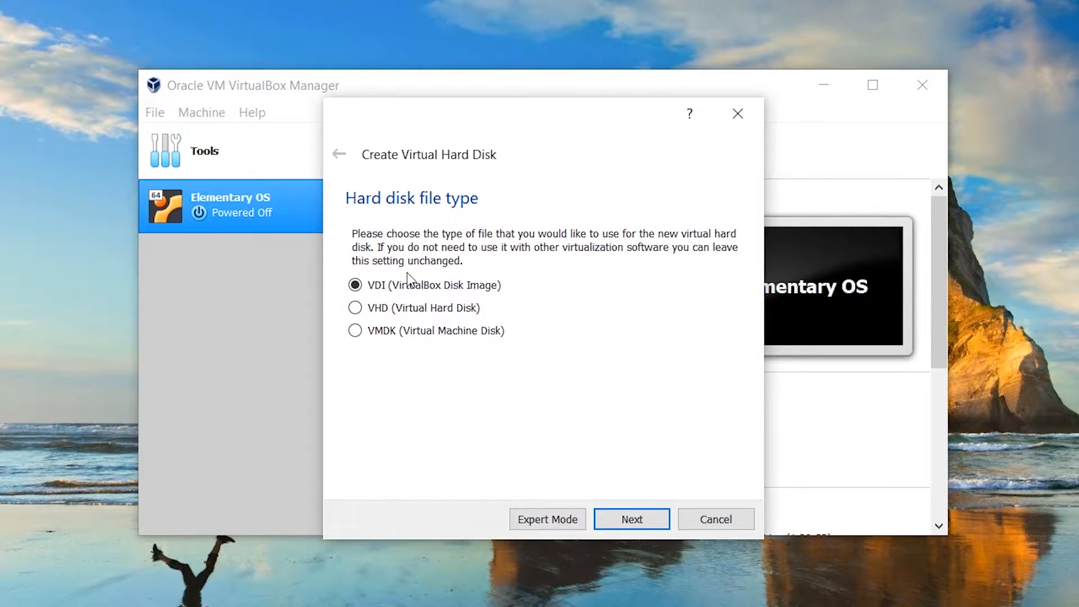
{"action": "left_click", "coordinate": [624, 523]}
{"action": "left_click", "coordinate": [377, 383]}
{"action": "left_click", "coordinate": [374, 365]}
{"action": "left_click", "coordinate": [631, 518]}
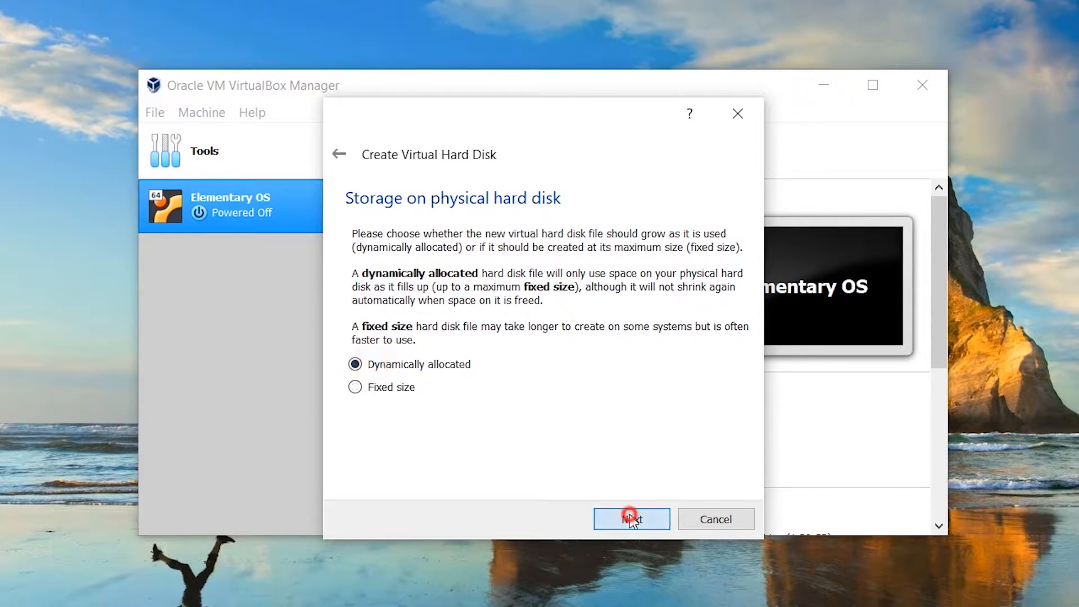
{"action": "double_click", "coordinate": [713, 339]}
{"action": "type", "text": "25.00 GB"}
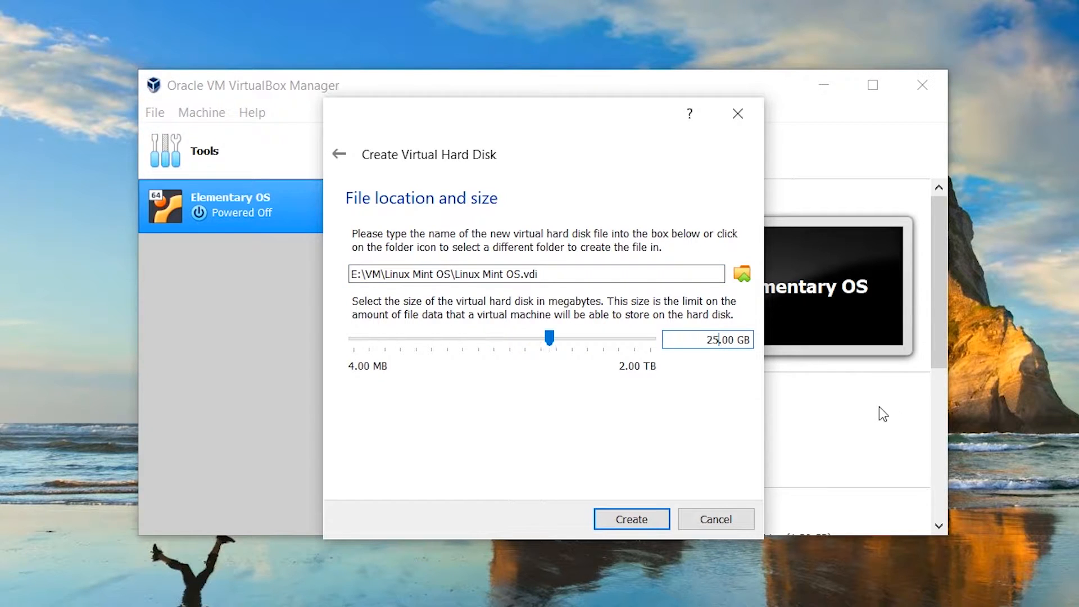
{"action": "left_click_drag", "start_coordinate": [349, 274], "coordinate": [548, 279]}
{"action": "left_click", "coordinate": [632, 519]}
{"action": "left_click", "coordinate": [455, 151]}
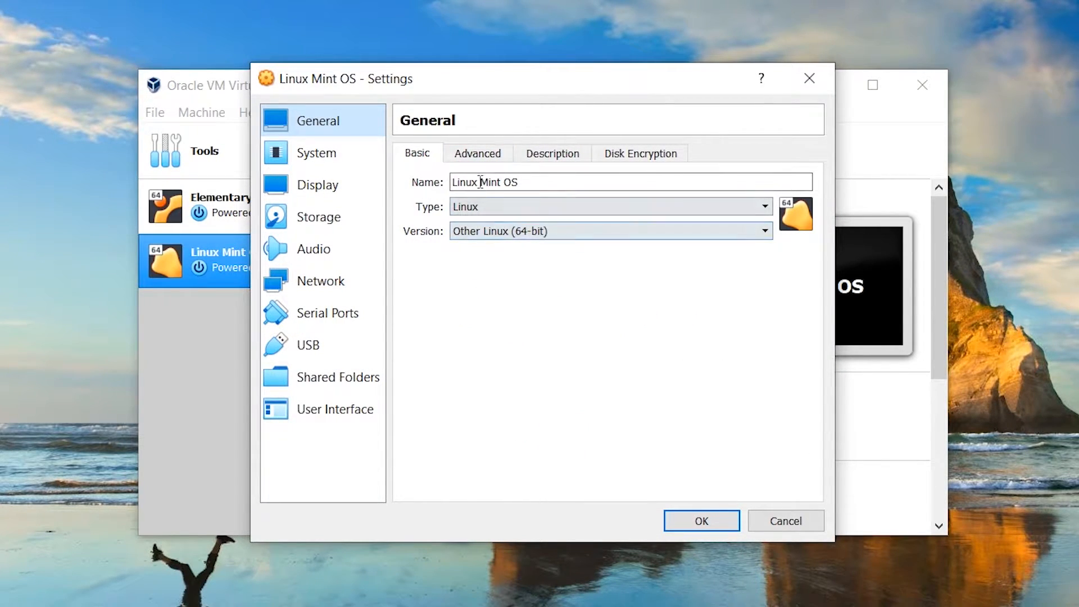
Set Shared Clipboard and Drag'n'Drop to Bidirectional under General > Advanced
{"action": "left_click", "coordinate": [478, 153]}
{"action": "left_click", "coordinate": [540, 210]}
{"action": "left_click", "coordinate": [528, 264]}
{"action": "left_click", "coordinate": [542, 234]}
{"action": "left_click", "coordinate": [524, 284]}
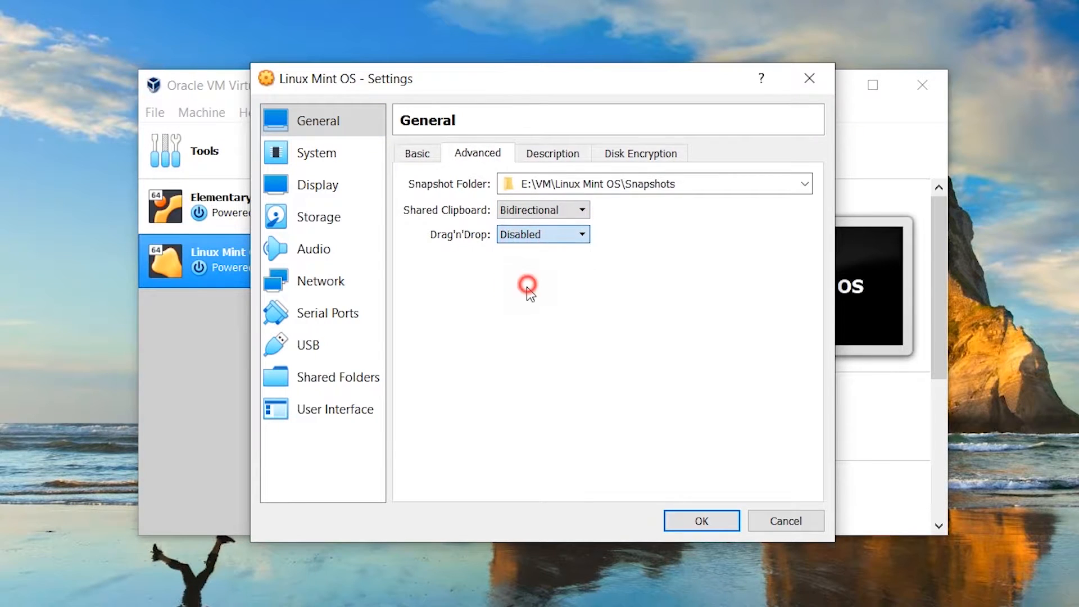
{"action": "left_click", "coordinate": [552, 153]}
{"action": "left_click", "coordinate": [640, 153]}
Remove Floppy from the boot order in the System settings
{"action": "left_click", "coordinate": [303, 158]}
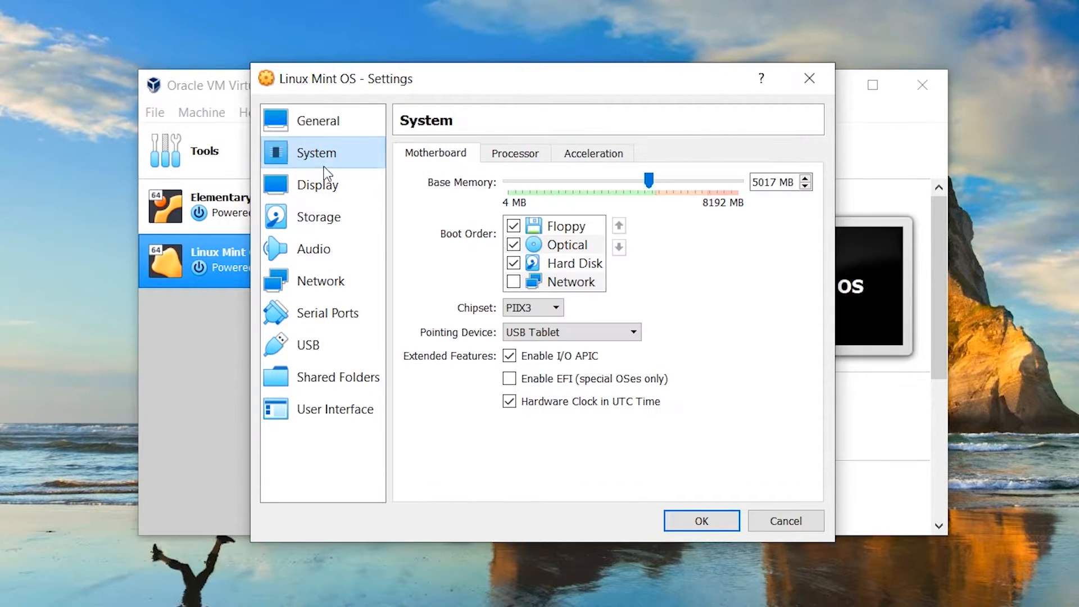
{"action": "left_click", "coordinate": [514, 153]}
{"action": "left_click", "coordinate": [545, 178]}
{"action": "left_click", "coordinate": [573, 152]}
{"action": "left_click", "coordinate": [470, 153]}
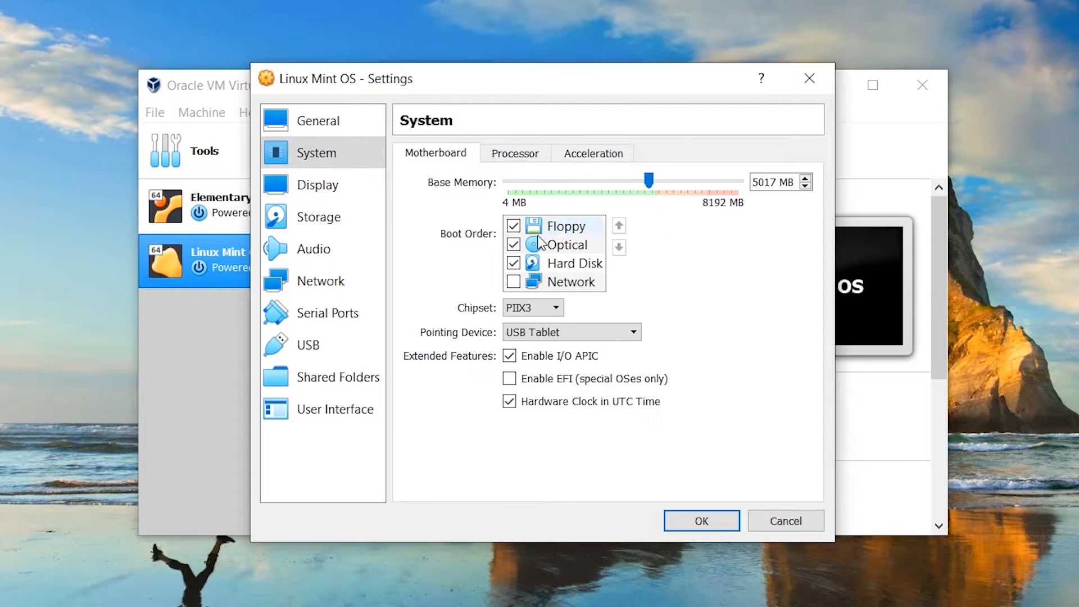
{"action": "left_click", "coordinate": [513, 225]}
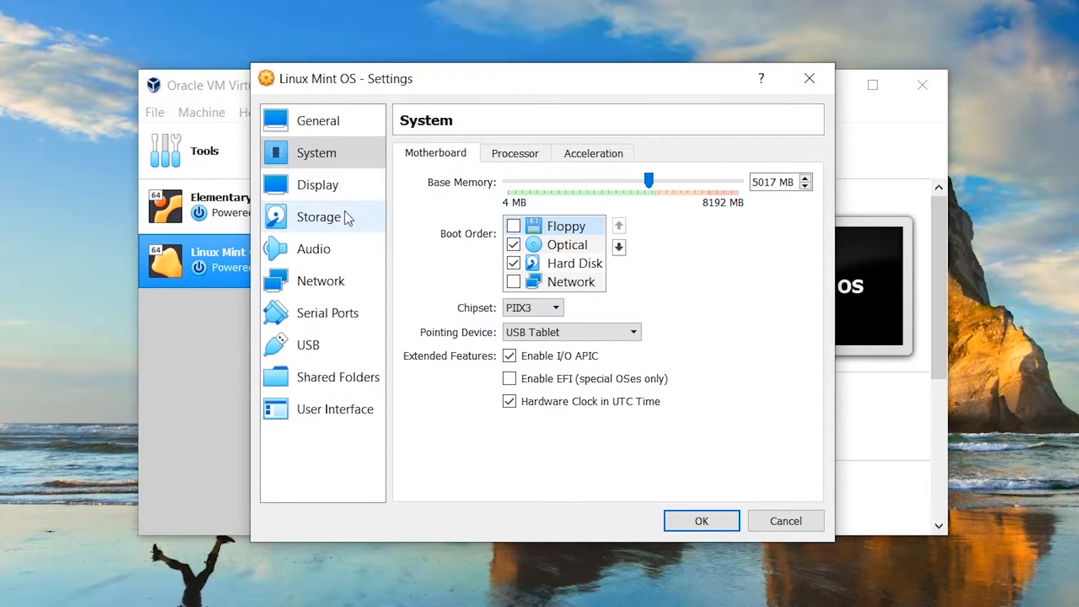
Give the display 128 MB video memory with 3D acceleration, leaving 2D acceleration off
{"action": "left_click", "coordinate": [337, 186]}
{"action": "left_click", "coordinate": [531, 334]}
{"action": "left_click", "coordinate": [531, 355]}
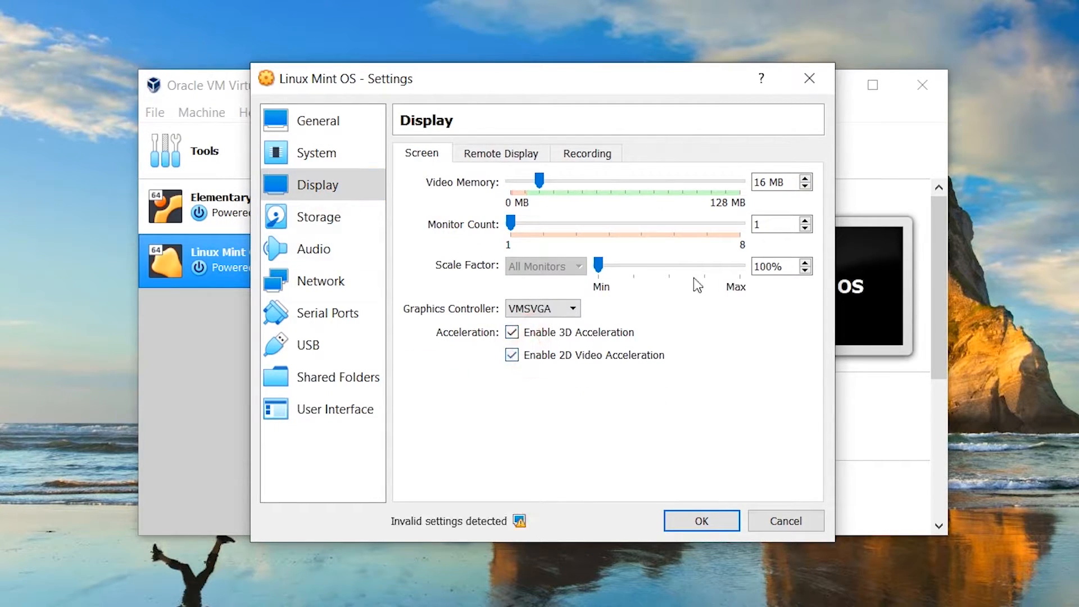
{"action": "left_click", "coordinate": [577, 355]}
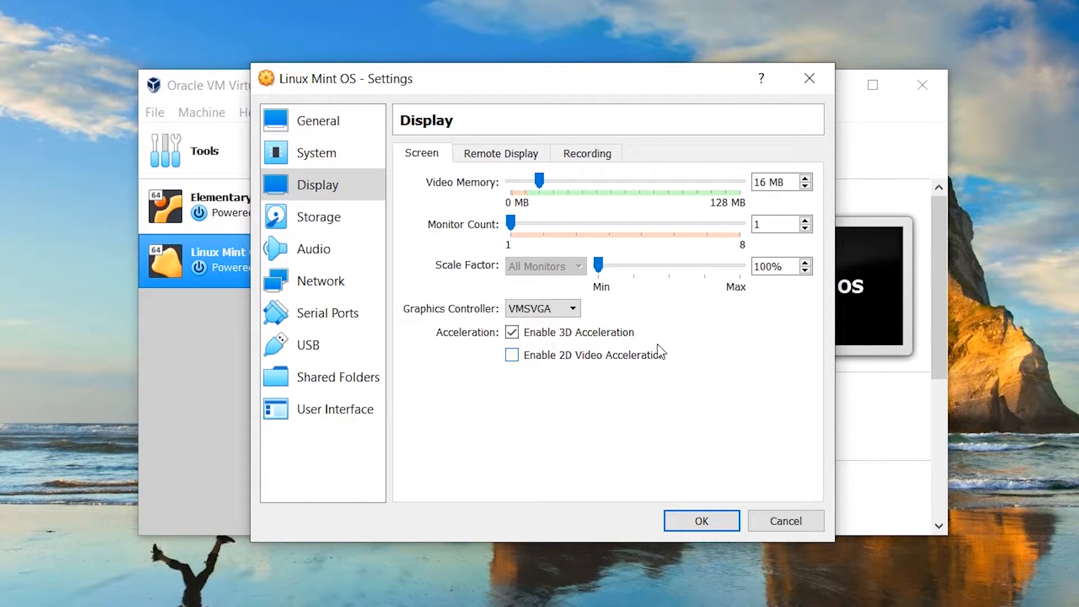
{"action": "left_click_drag", "start_coordinate": [540, 181], "coordinate": [761, 188]}
{"action": "left_click", "coordinate": [568, 354]}
{"action": "left_click", "coordinate": [568, 355]}
{"action": "left_click", "coordinate": [511, 153]}
{"action": "left_click", "coordinate": [579, 148]}
Attach linuxmint-19.2-cinnamon-64bit.iso to the empty optical drive under Storage
{"action": "left_click", "coordinate": [365, 218]}
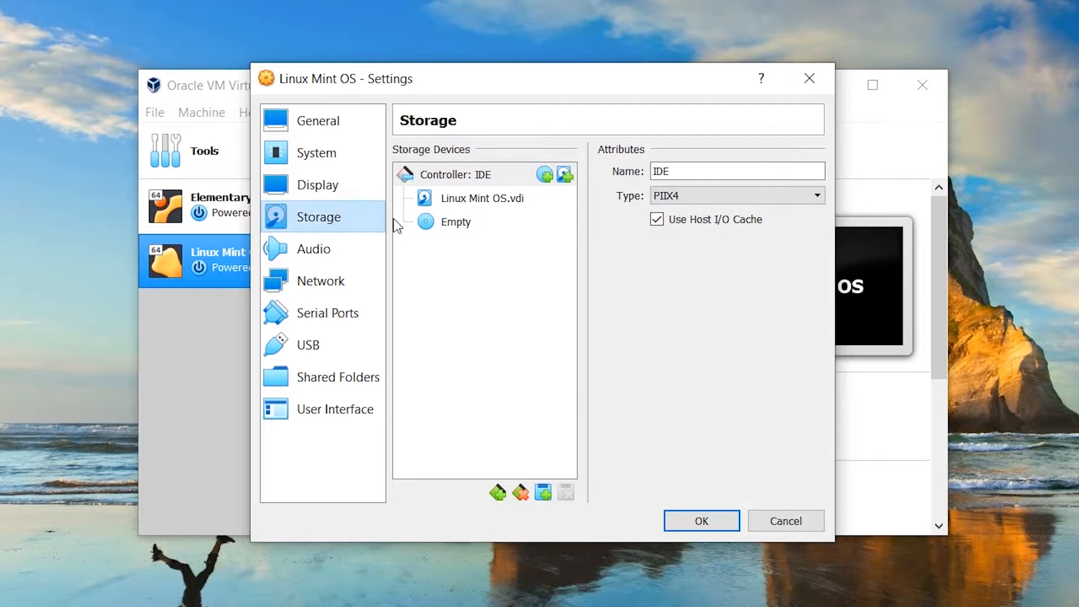
{"action": "left_click", "coordinate": [454, 222]}
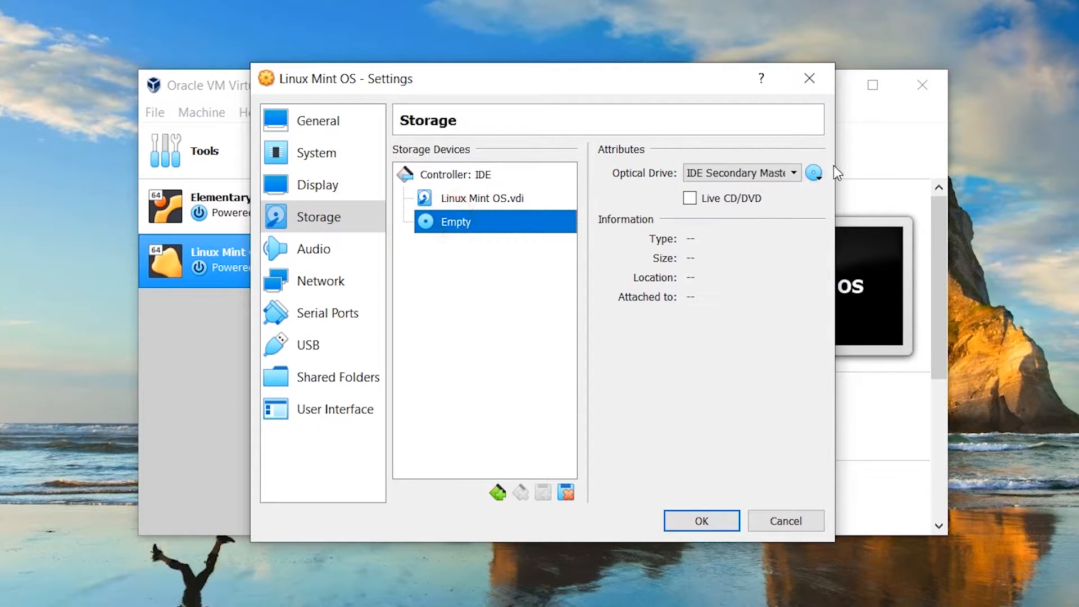
{"action": "left_click", "coordinate": [813, 174]}
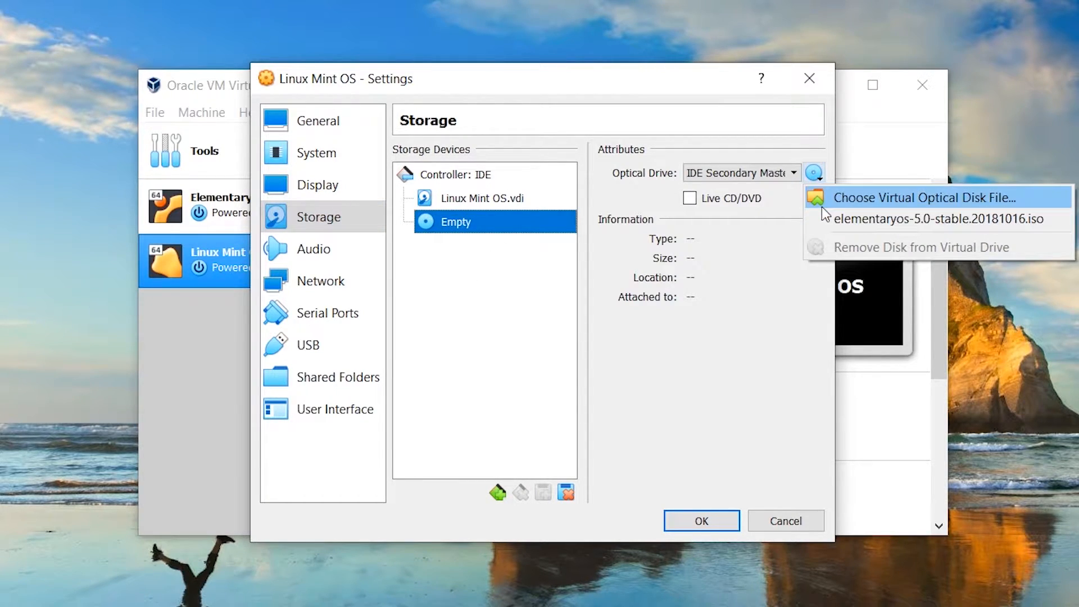
{"action": "left_click", "coordinate": [836, 197]}
{"action": "double_click", "coordinate": [574, 270]}
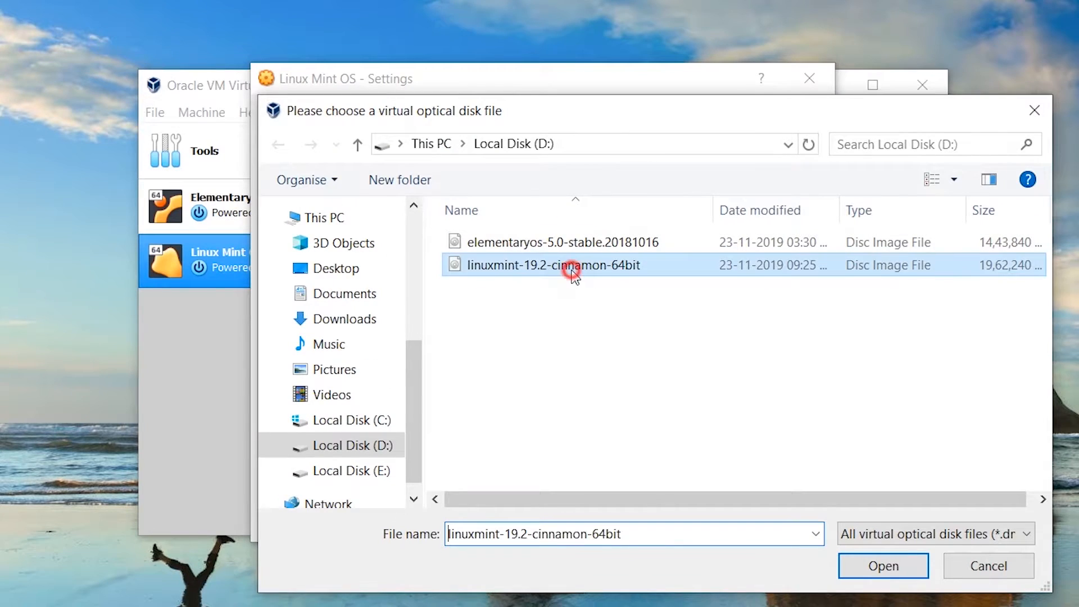
Review audio, network, serial, USB, shared folder and UI pages unchanged, then save and start Linux Mint OS
{"action": "left_click", "coordinate": [333, 248]}
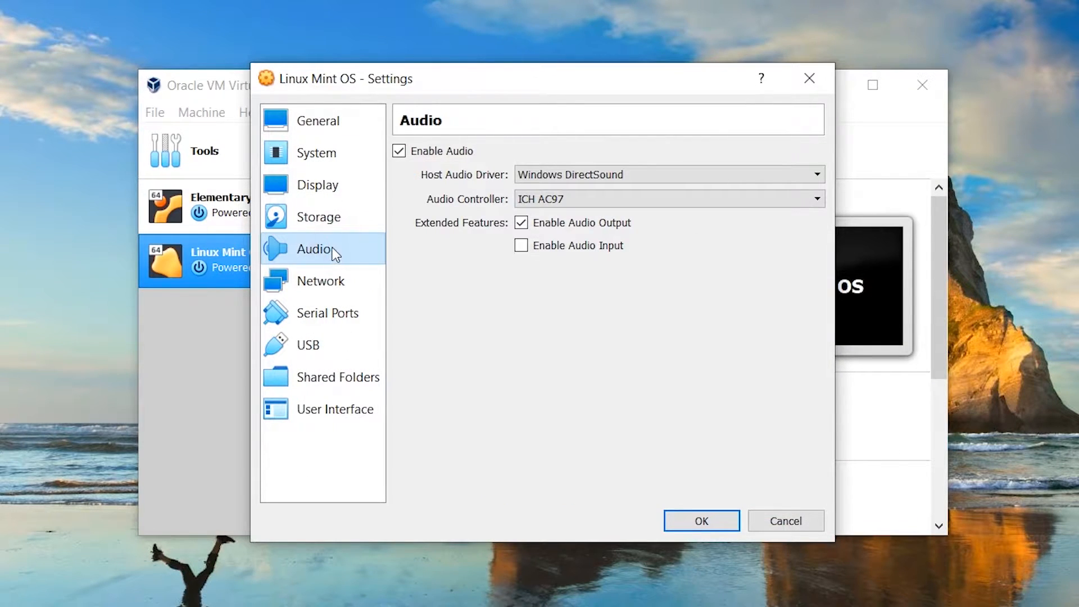
{"action": "left_click", "coordinate": [332, 284]}
{"action": "left_click", "coordinate": [332, 313]}
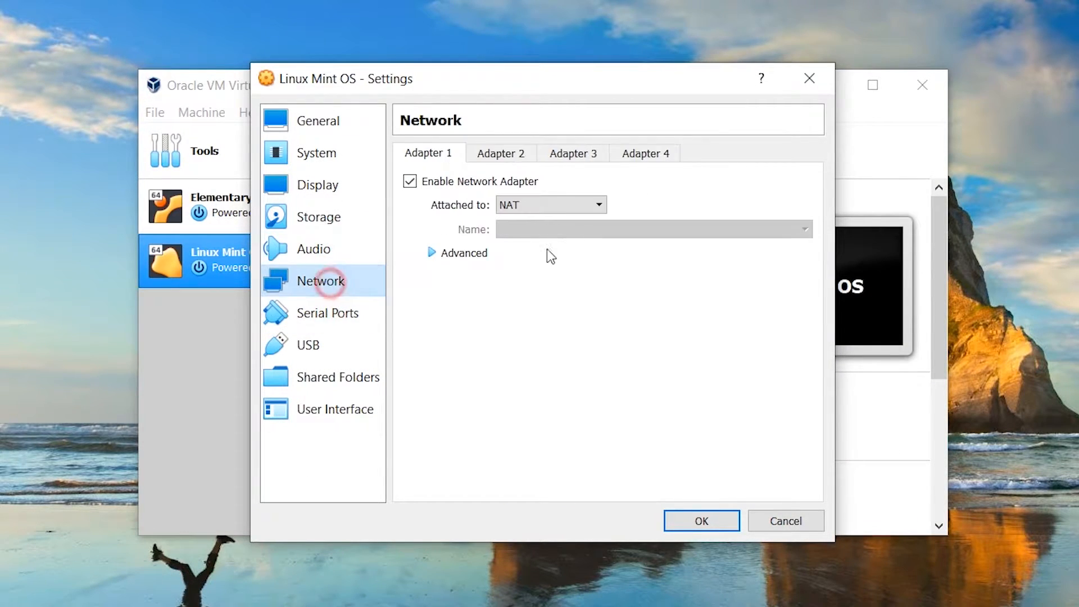
{"action": "left_click", "coordinate": [562, 205]}
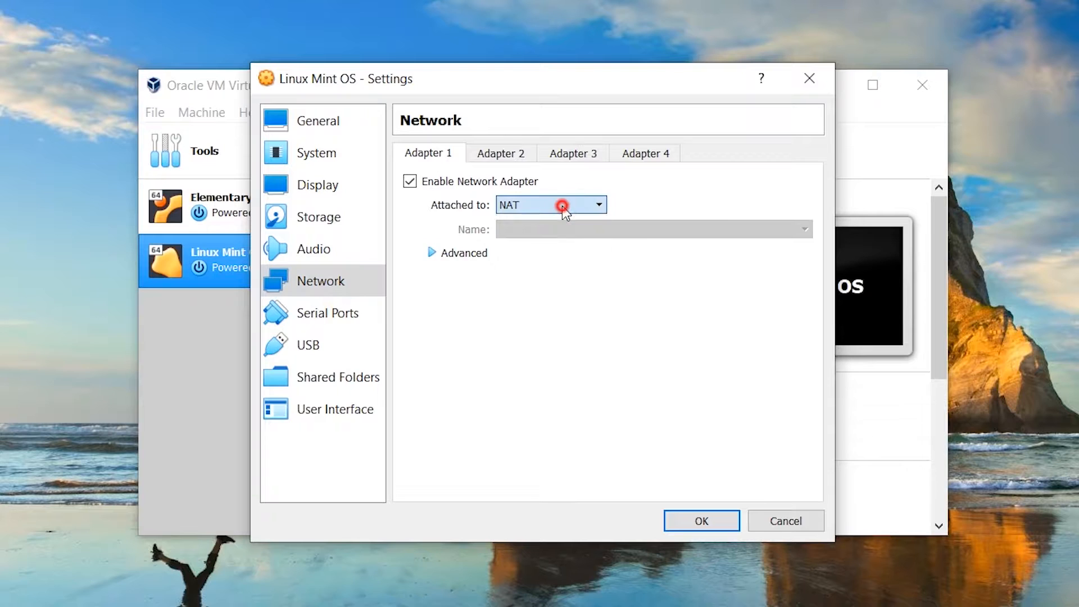
{"action": "left_click", "coordinate": [323, 320]}
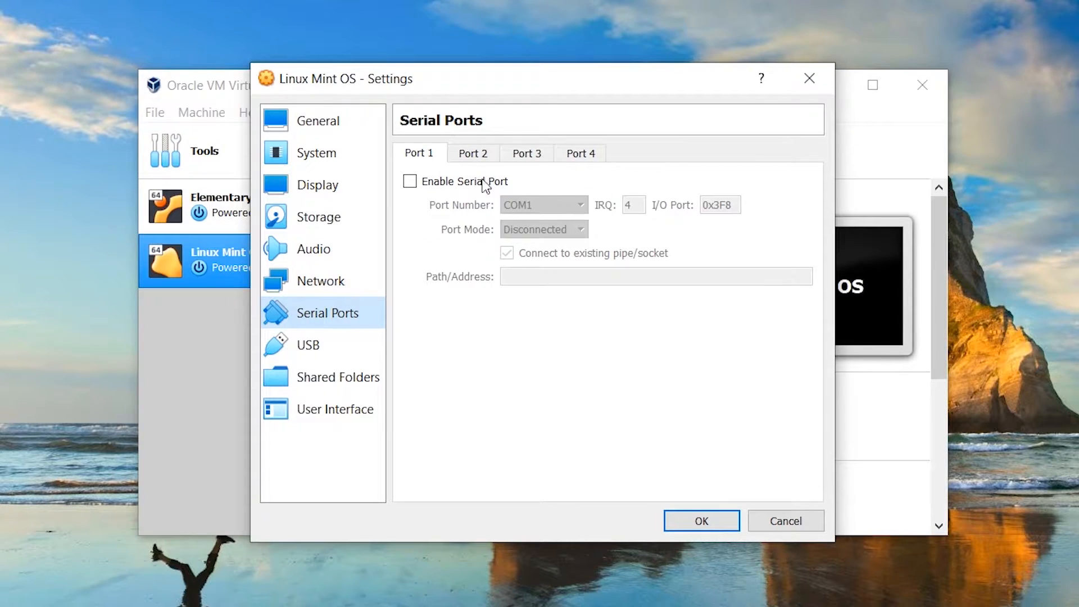
{"action": "left_click", "coordinate": [483, 181]}
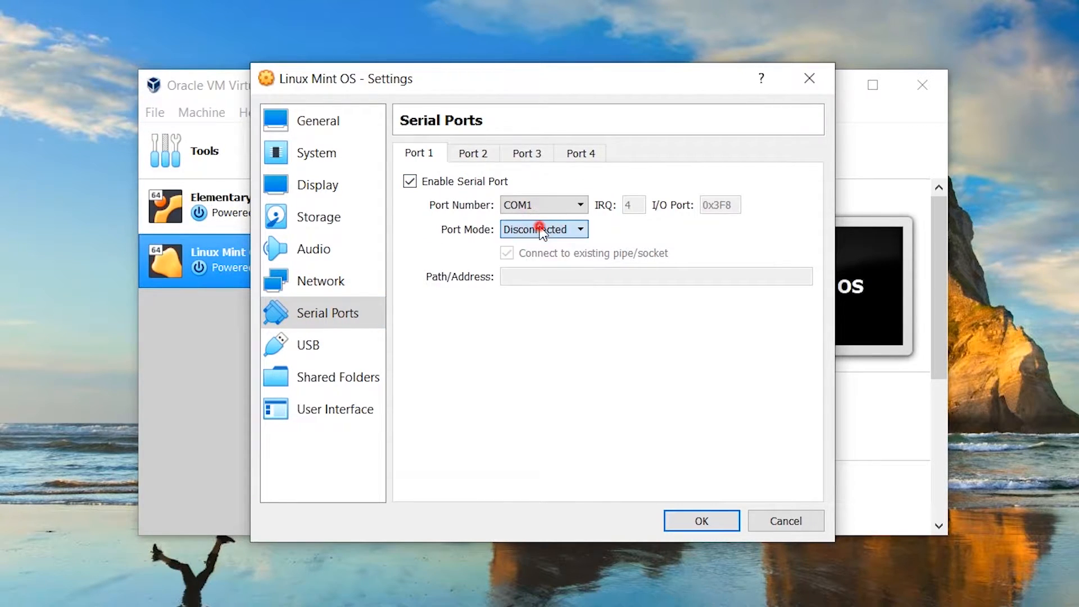
{"action": "left_click", "coordinate": [481, 181]}
{"action": "left_click", "coordinate": [348, 337]}
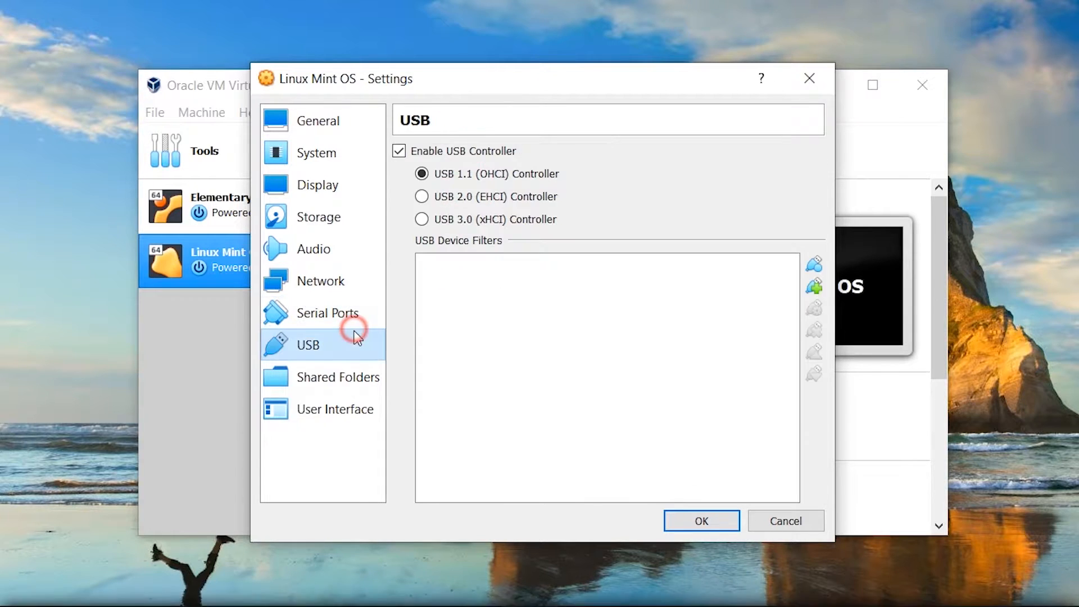
{"action": "left_click", "coordinate": [343, 379]}
{"action": "left_click", "coordinate": [334, 409]}
{"action": "left_click", "coordinate": [724, 521]}
{"action": "left_click", "coordinate": [561, 144]}
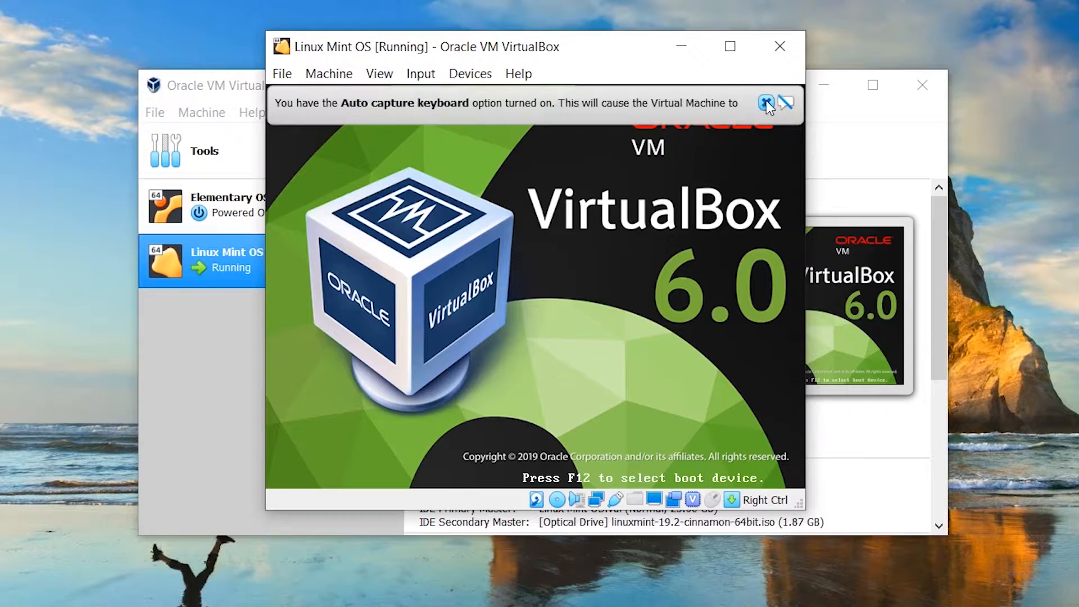
Dismiss the keyboard auto-capture and mouse integration notices while Mint boots to the live desktop
{"action": "left_click", "coordinate": [765, 102]}
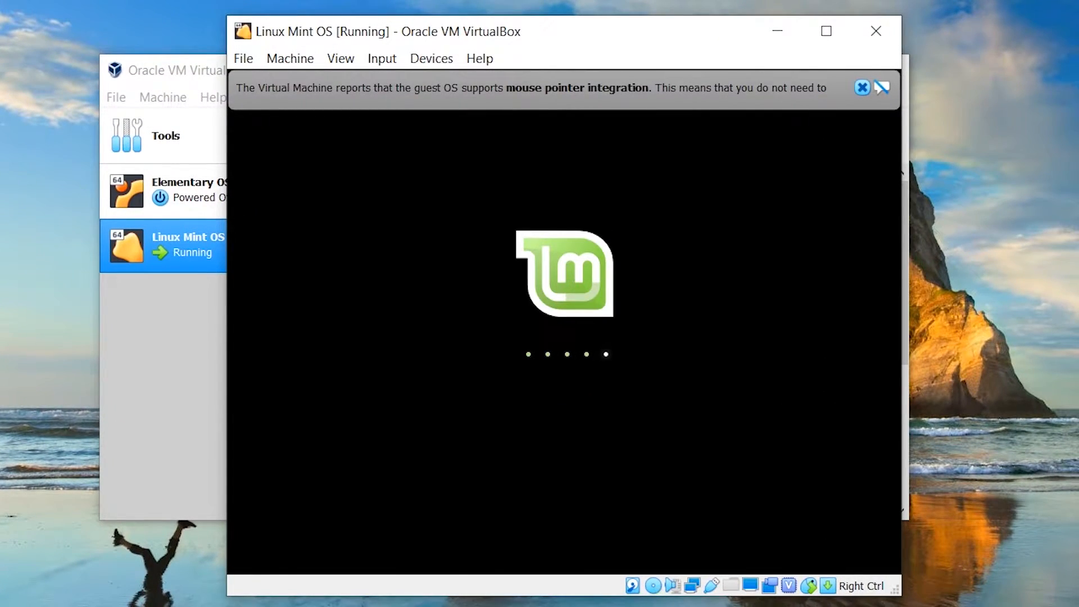
{"action": "mouse_move", "coordinate": [677, 96]}
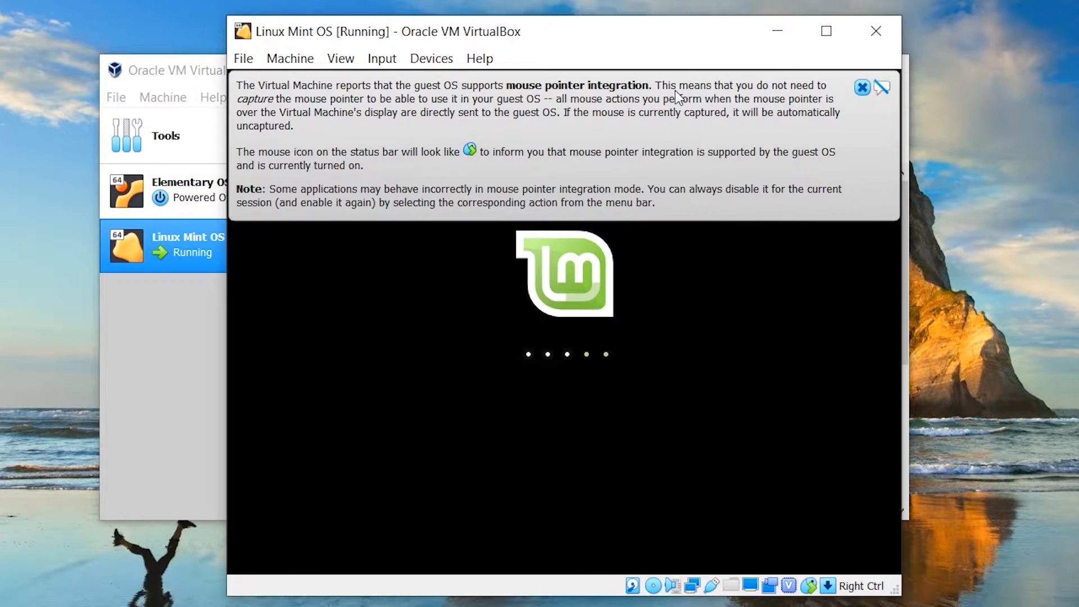
{"action": "left_click", "coordinate": [872, 86]}
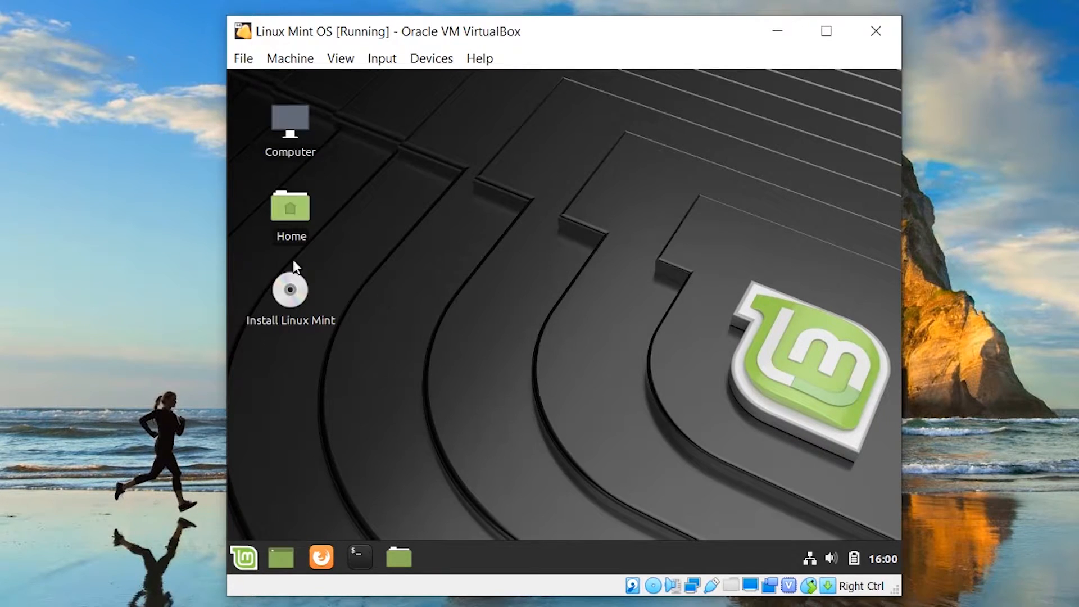
Launch the Linux Mint installer and accept the default language and English (US) keyboard layout
{"action": "double_click", "coordinate": [299, 134]}
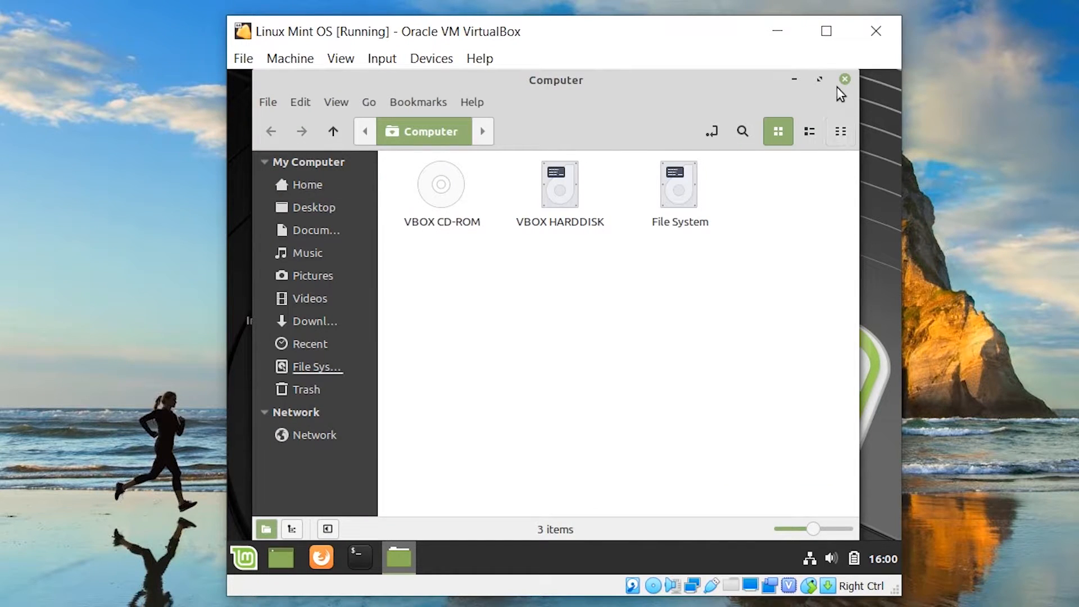
{"action": "left_click", "coordinate": [843, 80]}
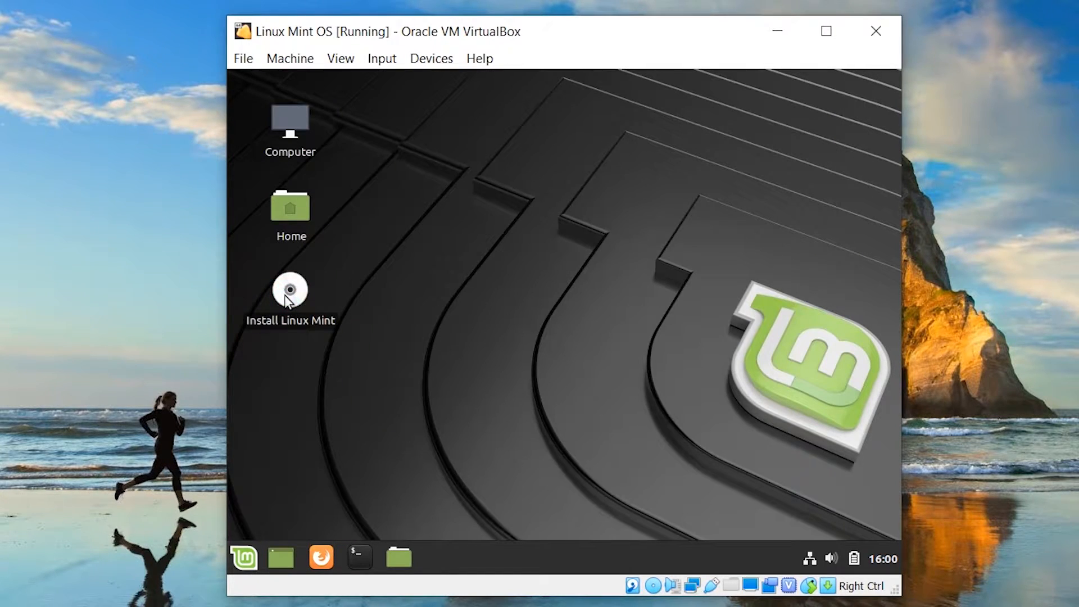
{"action": "double_click", "coordinate": [286, 301]}
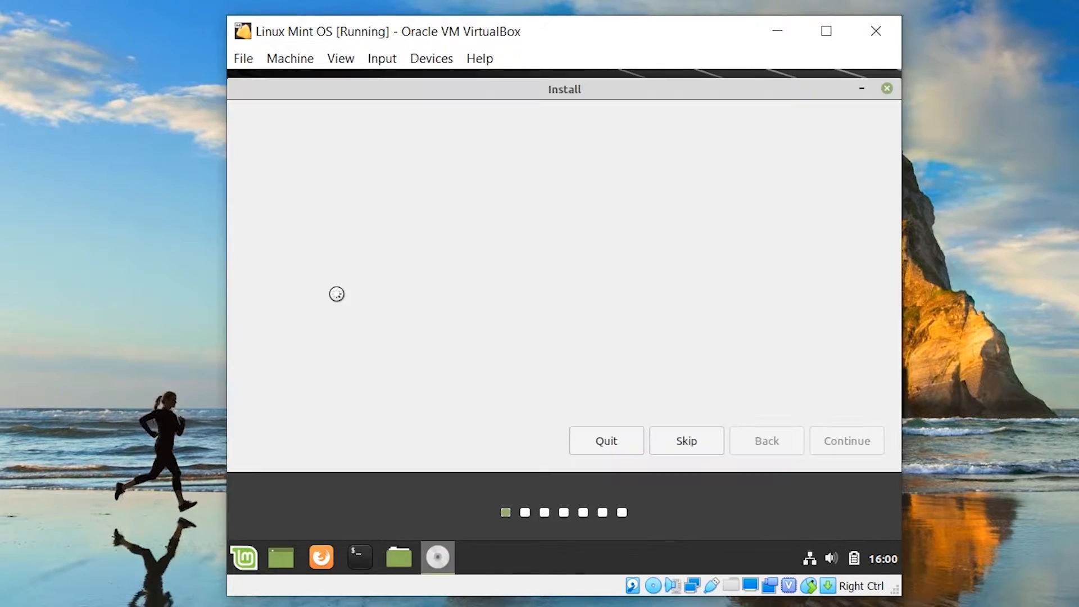
{"action": "left_click", "coordinate": [828, 444]}
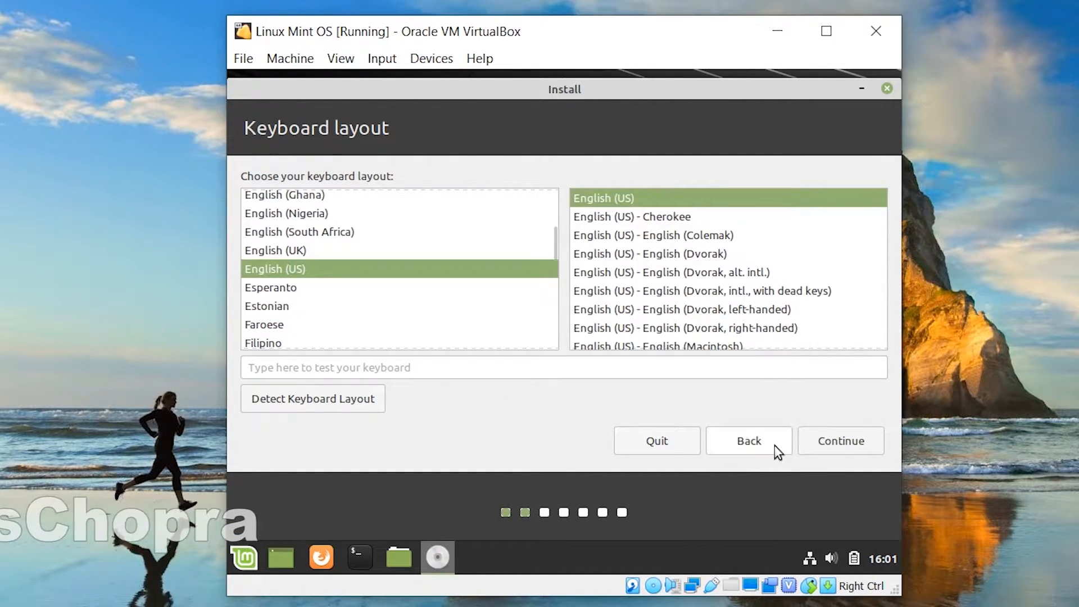
{"action": "left_click", "coordinate": [851, 442]}
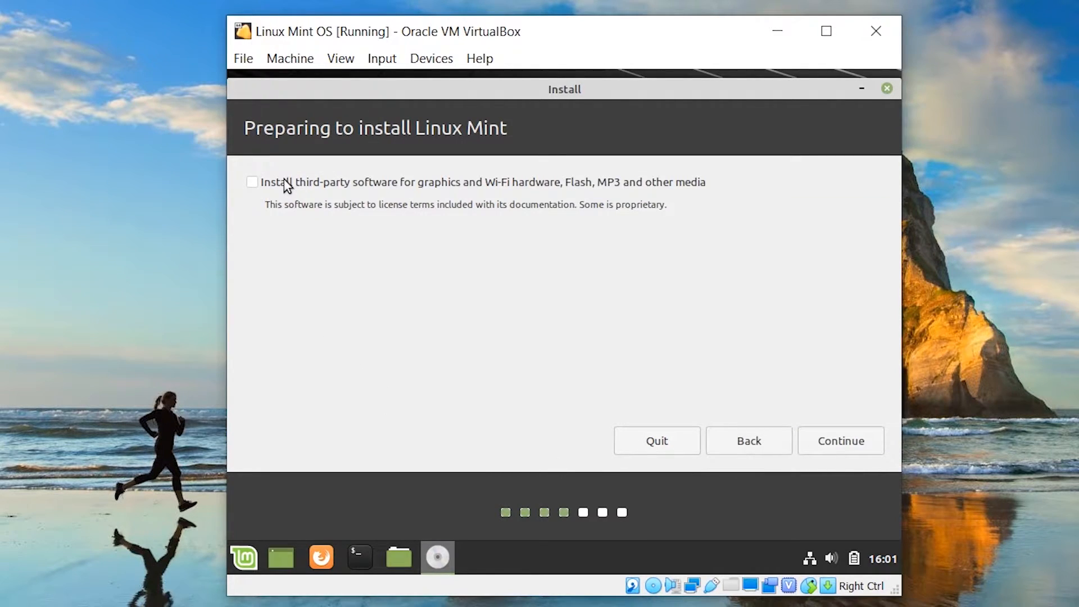
Opt in to third-party drivers and media codecs and continue
{"action": "left_click", "coordinate": [276, 180]}
{"action": "left_click", "coordinate": [848, 444]}
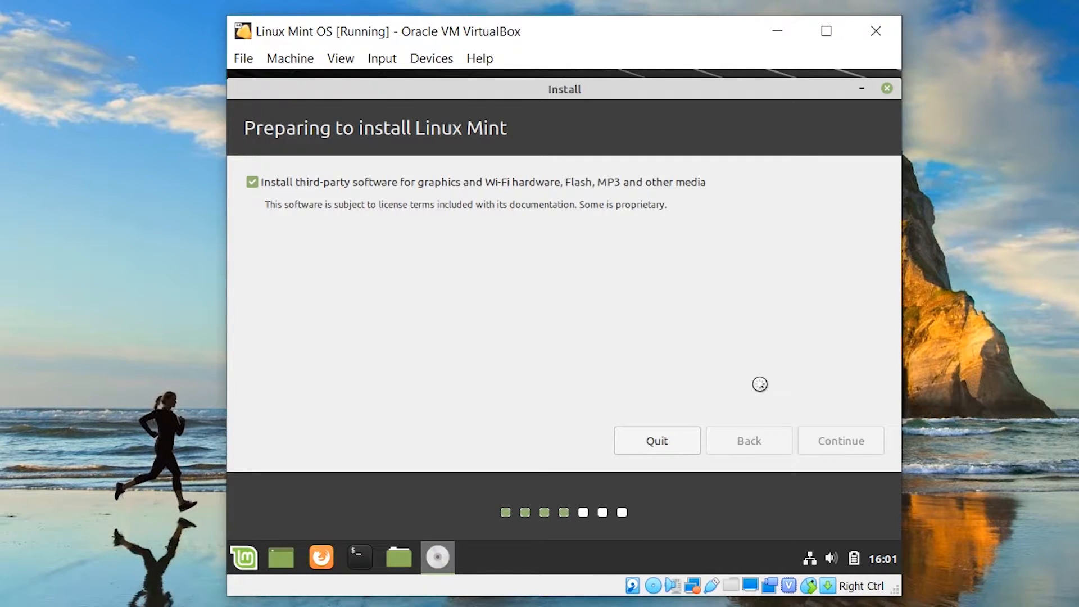
{"action": "mouse_move", "coordinate": [881, 559]}
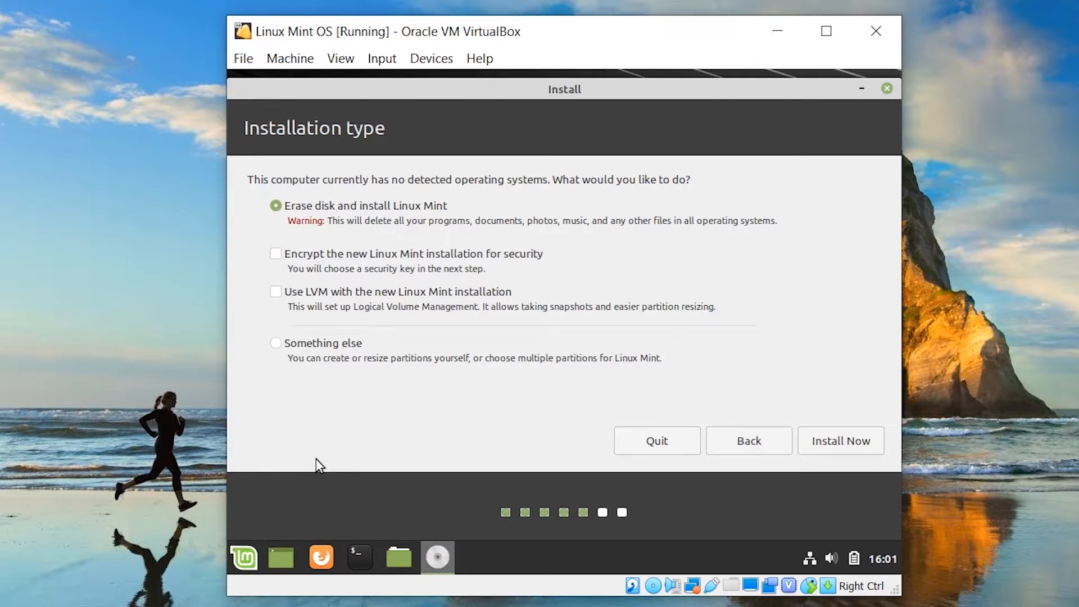
Install with 'Erase disk and install Linux Mint' and confirm writing the partition changes
{"action": "left_click_drag", "start_coordinate": [345, 221], "coordinate": [715, 243]}
{"action": "left_click", "coordinate": [834, 434]}
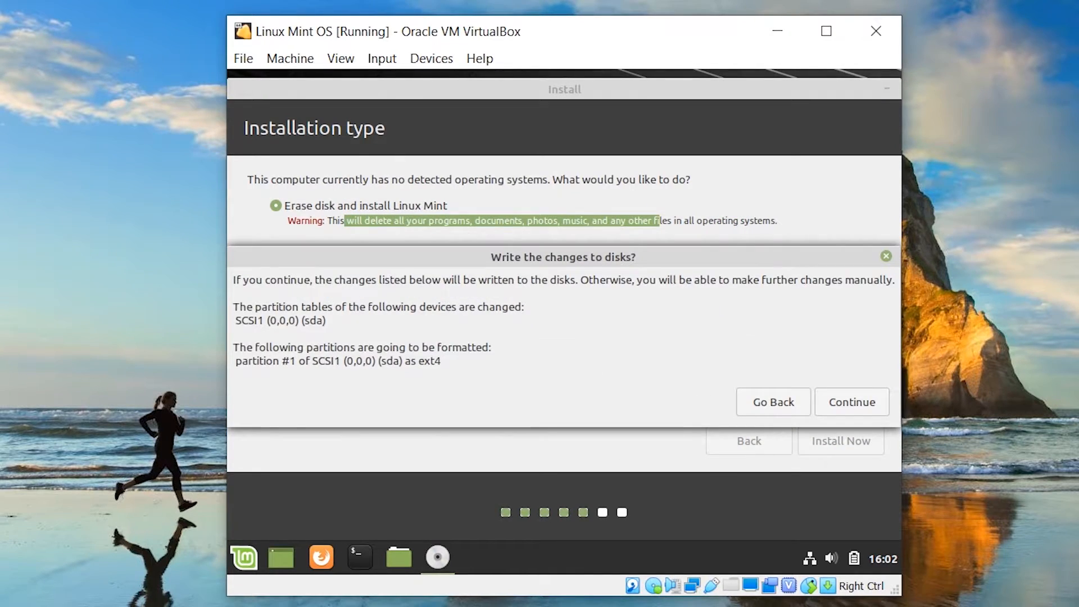
{"action": "left_click", "coordinate": [830, 406]}
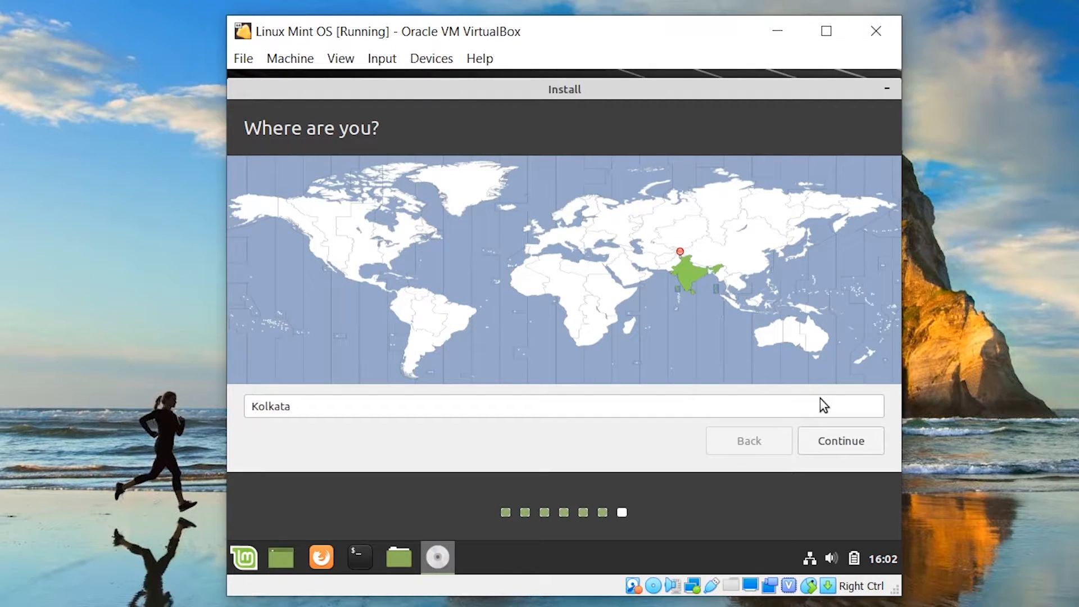
Accept Kolkata, enter the user's name, computer name, username and password, and enable automatic login
{"action": "left_click", "coordinate": [812, 440]}
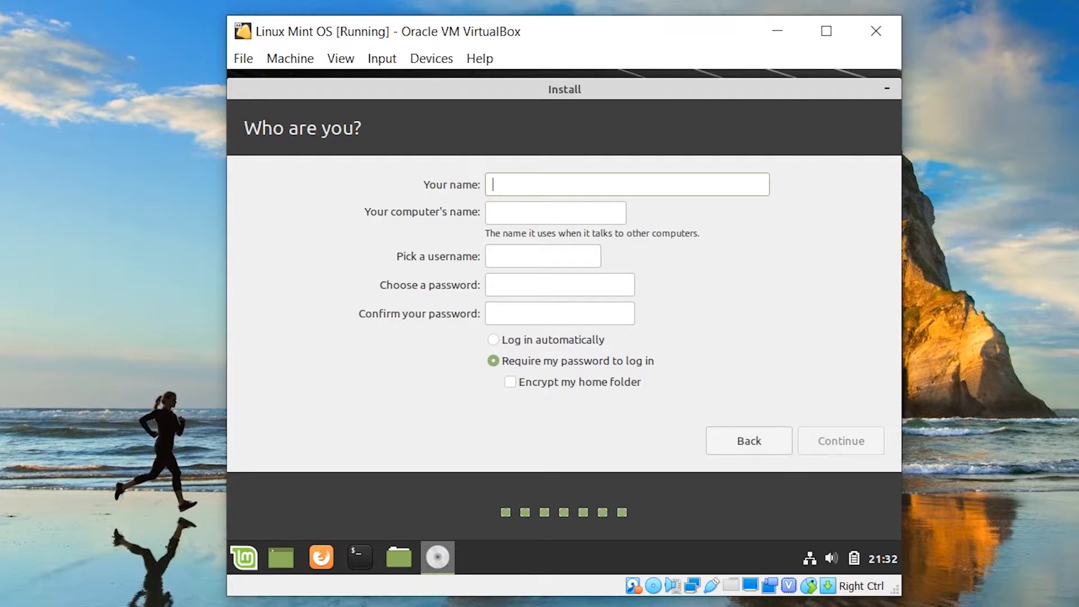
{"action": "type", "text": "Kamal"}
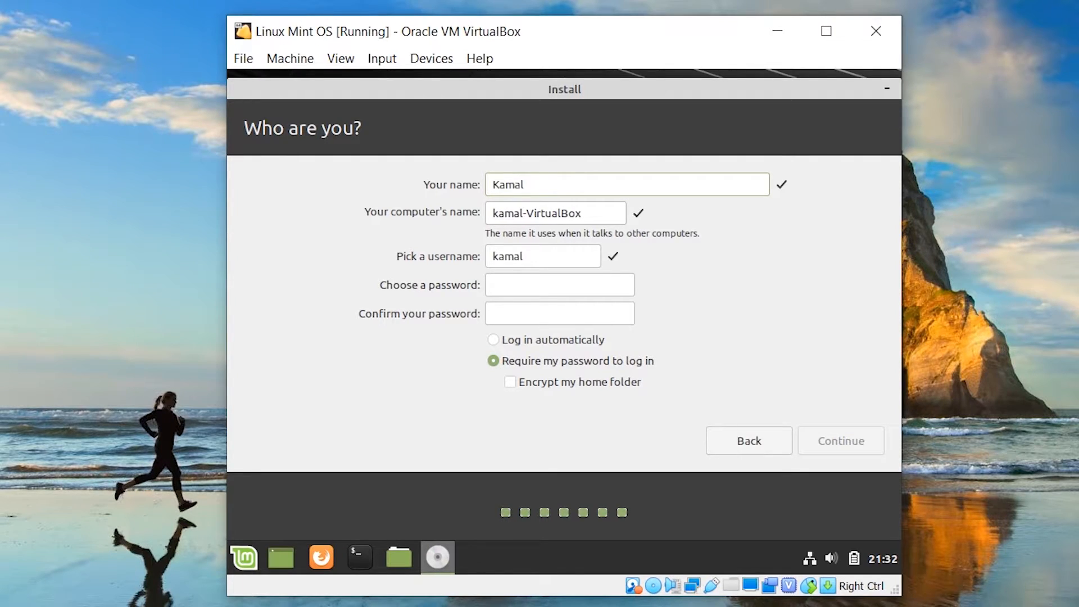
{"action": "key", "text": "Tab"}
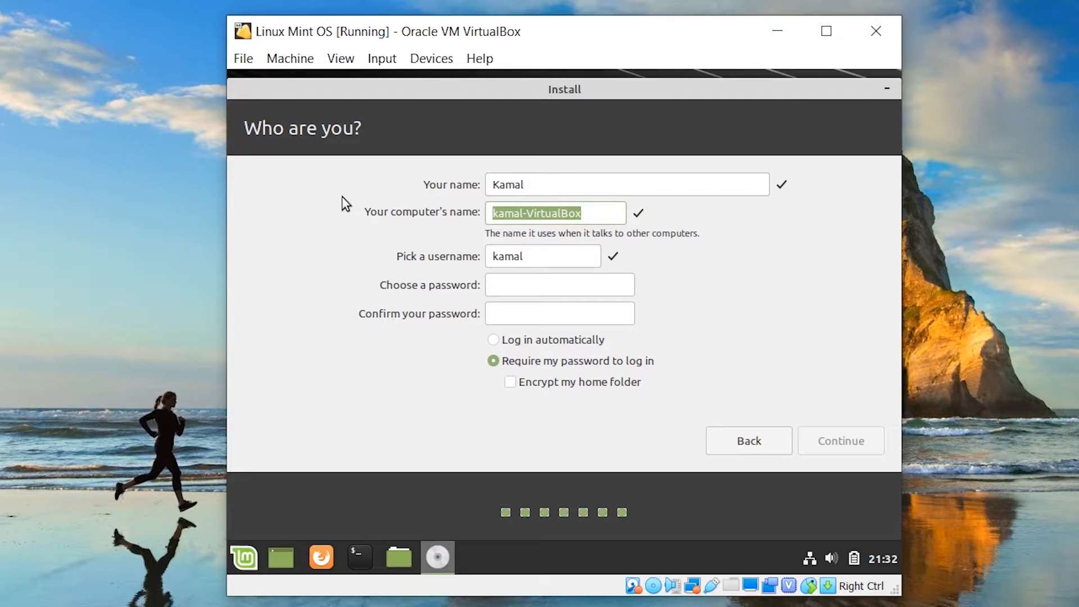
{"action": "type", "text": "KdsChopra"}
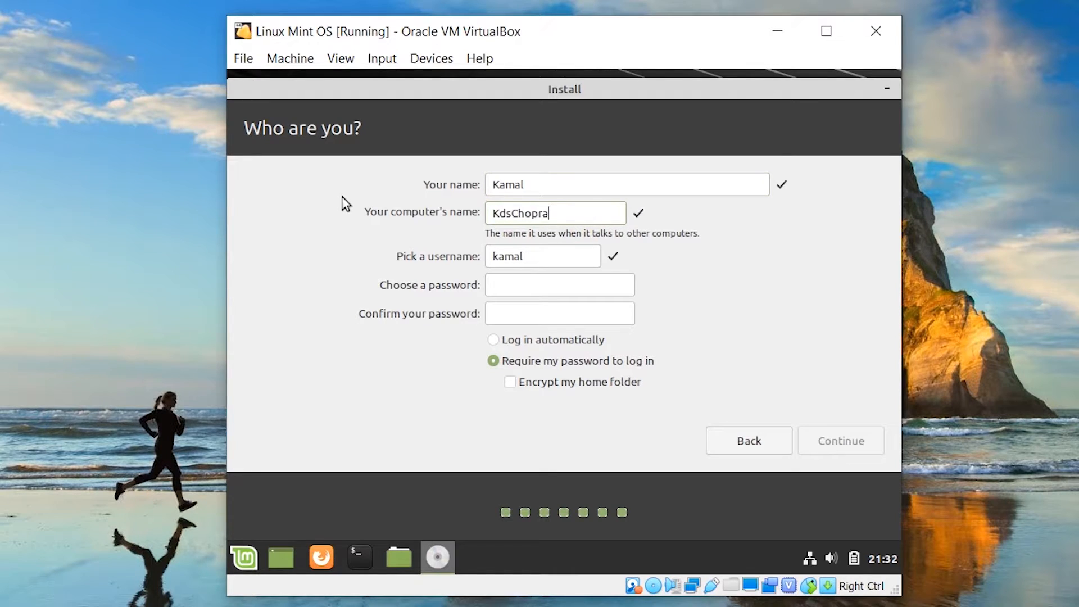
{"action": "left_click", "coordinate": [540, 285]}
{"action": "type", "text": "1234"}
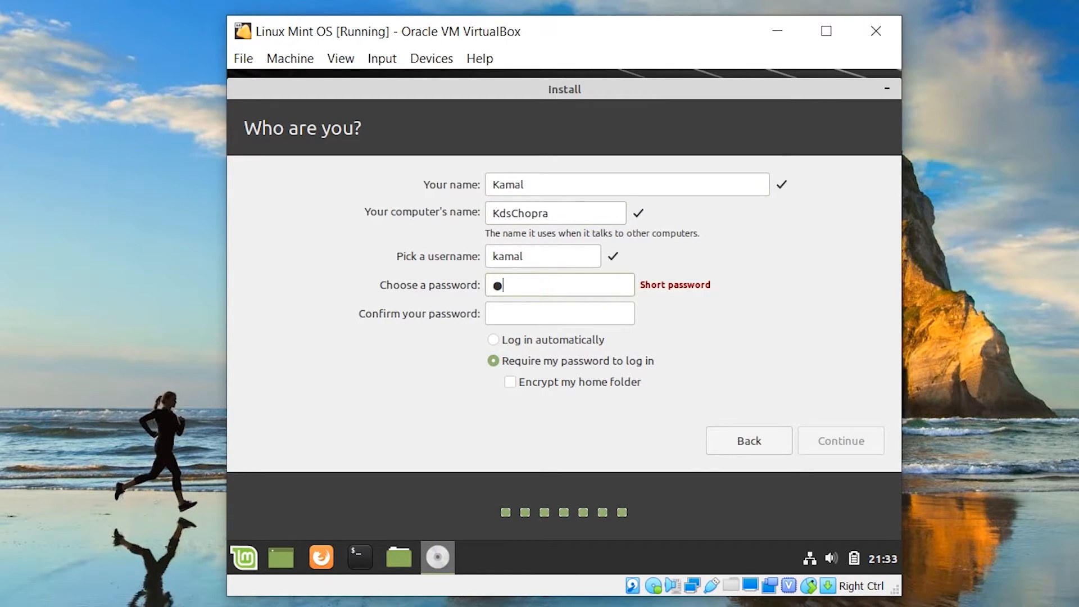
{"action": "type", "text": "5678"}
{"action": "left_click", "coordinate": [559, 313]}
{"action": "type", "text": "12345678"}
{"action": "left_click", "coordinate": [508, 341]}
Begin installing with these account details and advance the slideshow to Listen to music
{"action": "left_click", "coordinate": [857, 444]}
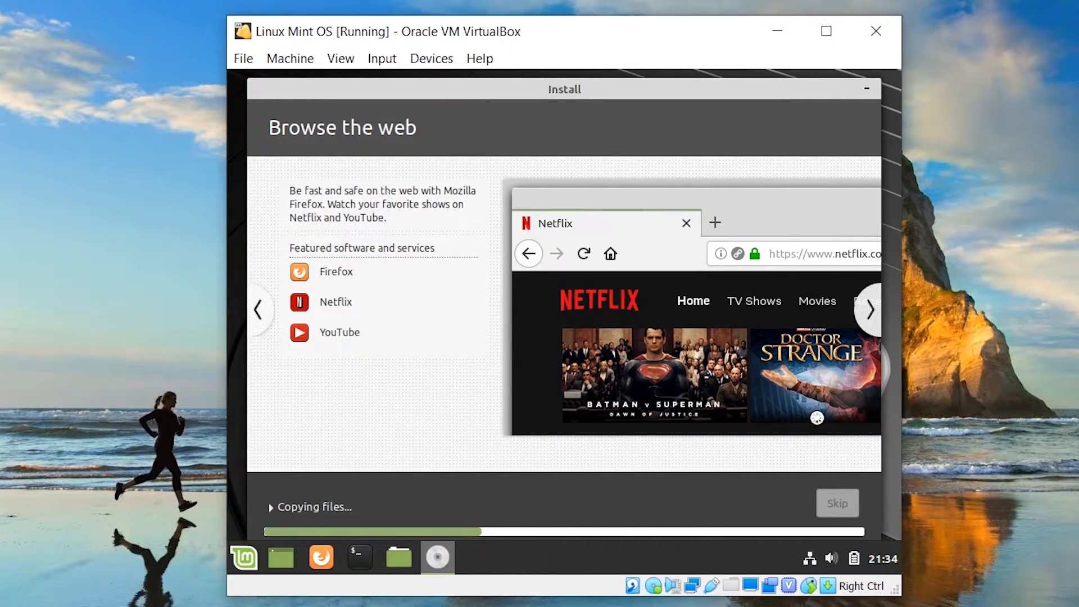
{"action": "left_click", "coordinate": [869, 327]}
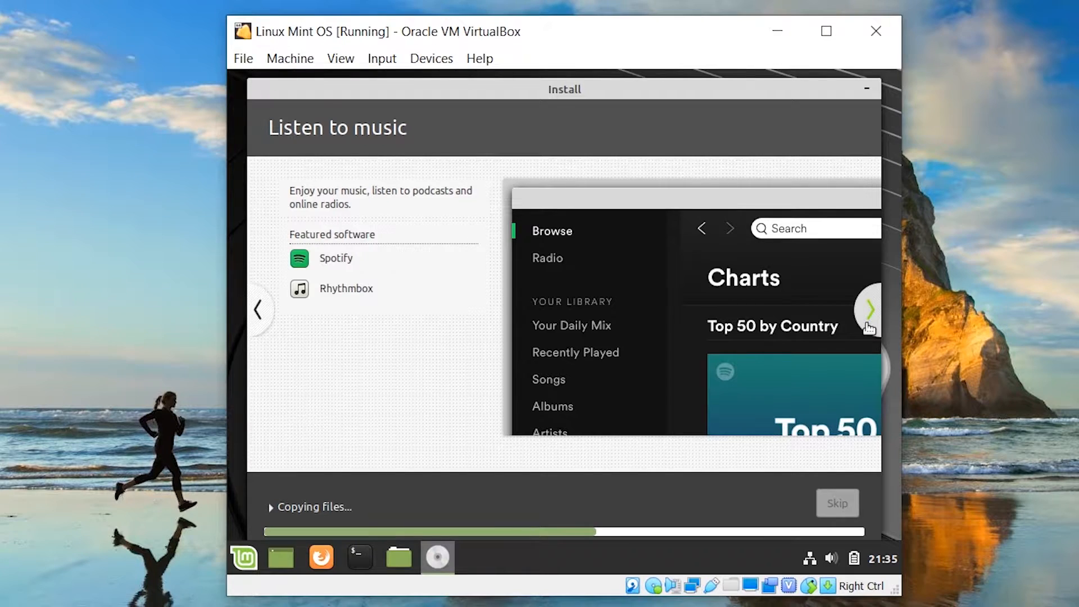
Advance the installer slideshow six slides to Find help as language packs download
{"action": "left_click", "coordinate": [866, 324]}
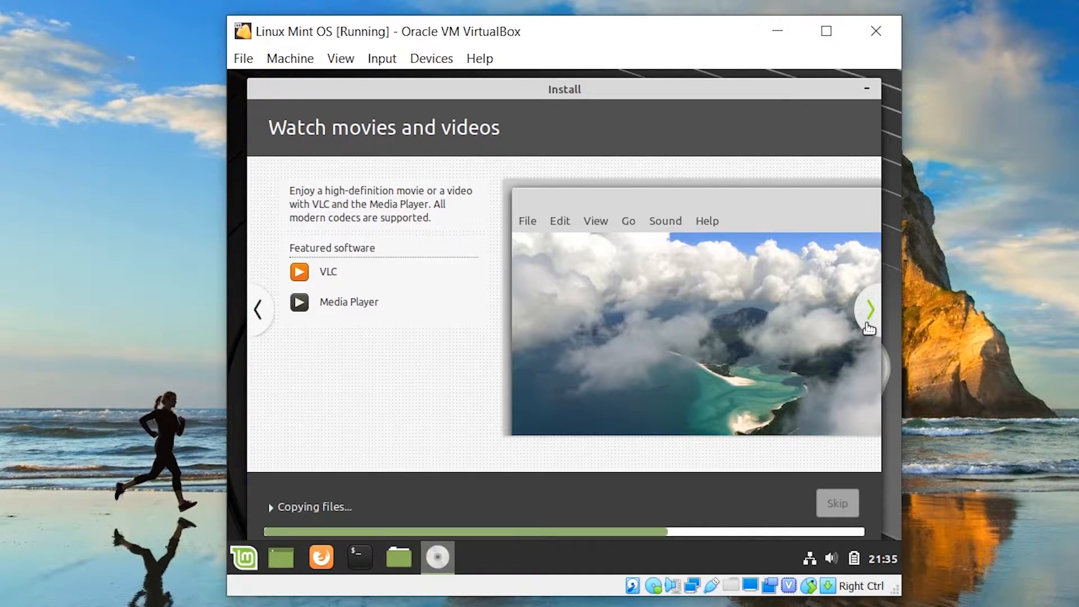
{"action": "left_click", "coordinate": [868, 326]}
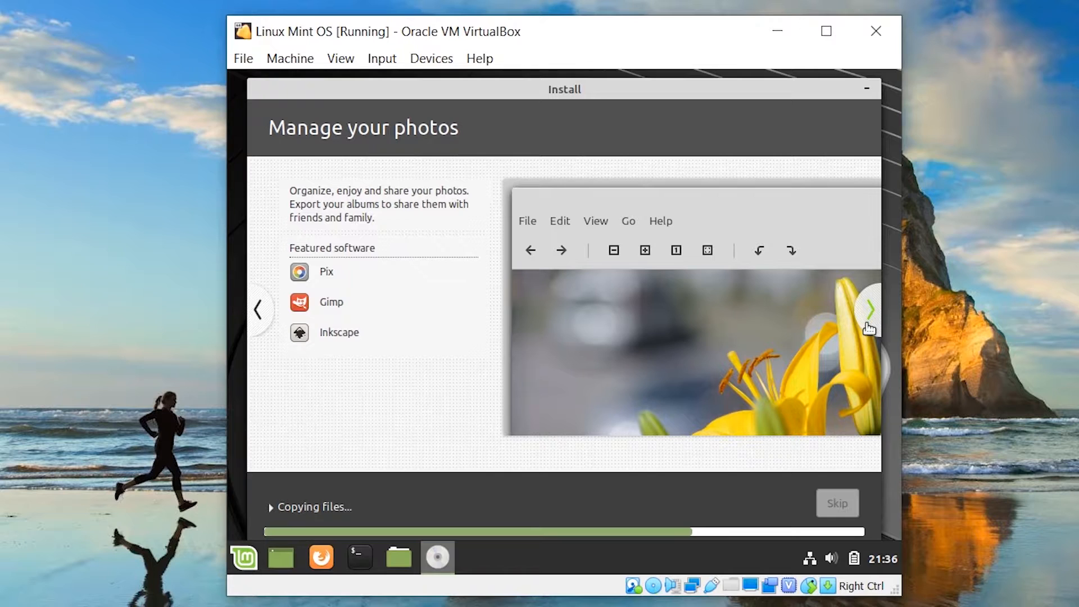
{"action": "left_click", "coordinate": [868, 326]}
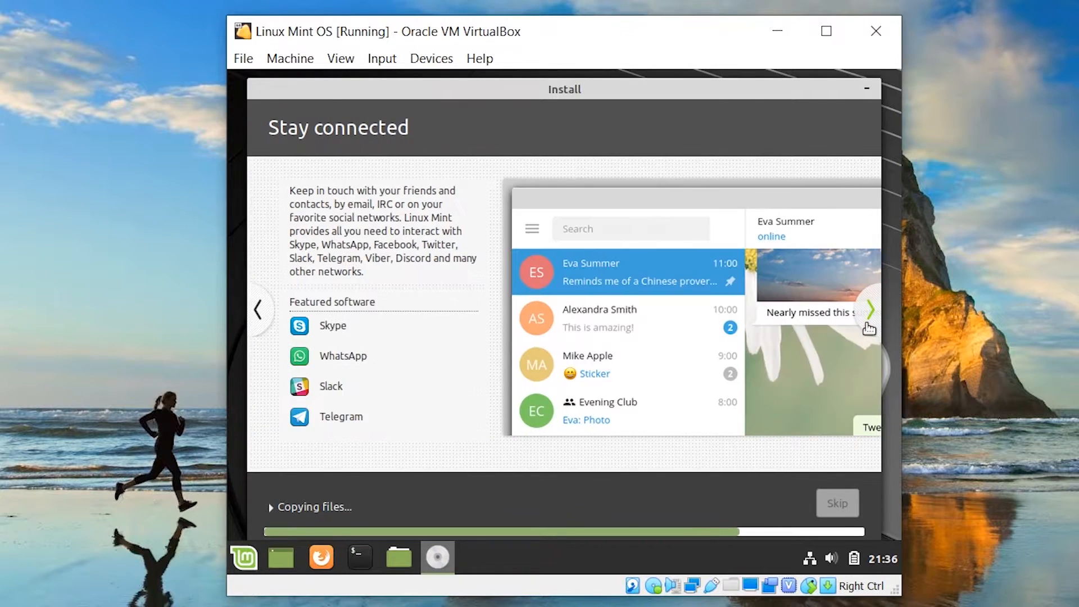
{"action": "left_click", "coordinate": [868, 326]}
{"action": "left_click", "coordinate": [870, 310]}
{"action": "left_click", "coordinate": [869, 310]}
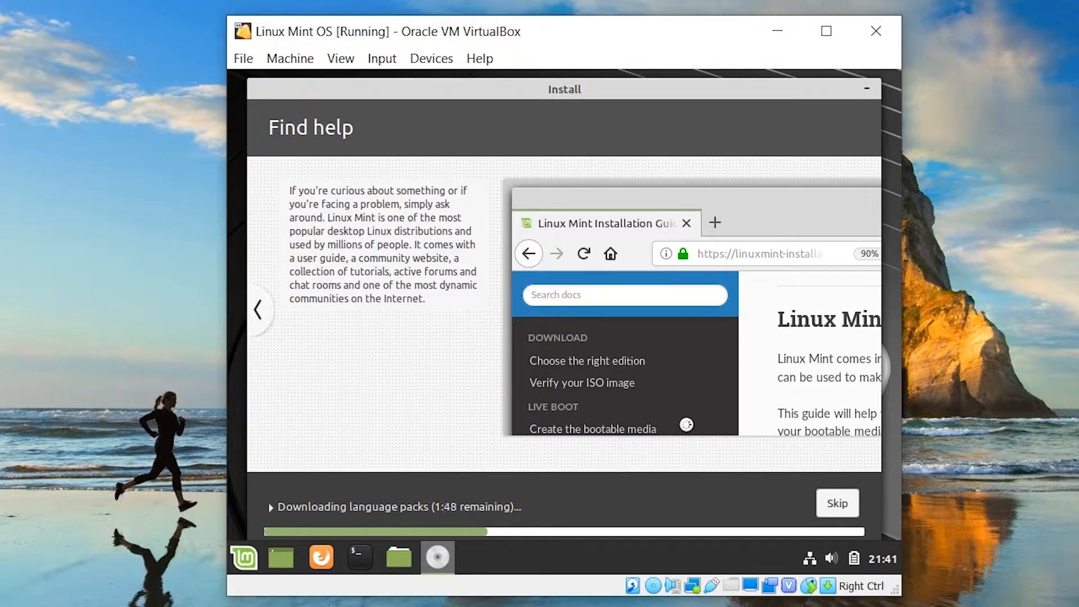
Toggle the installer's detailed progress log, then choose Restart Now when installation completes
{"action": "left_click", "coordinate": [270, 507]}
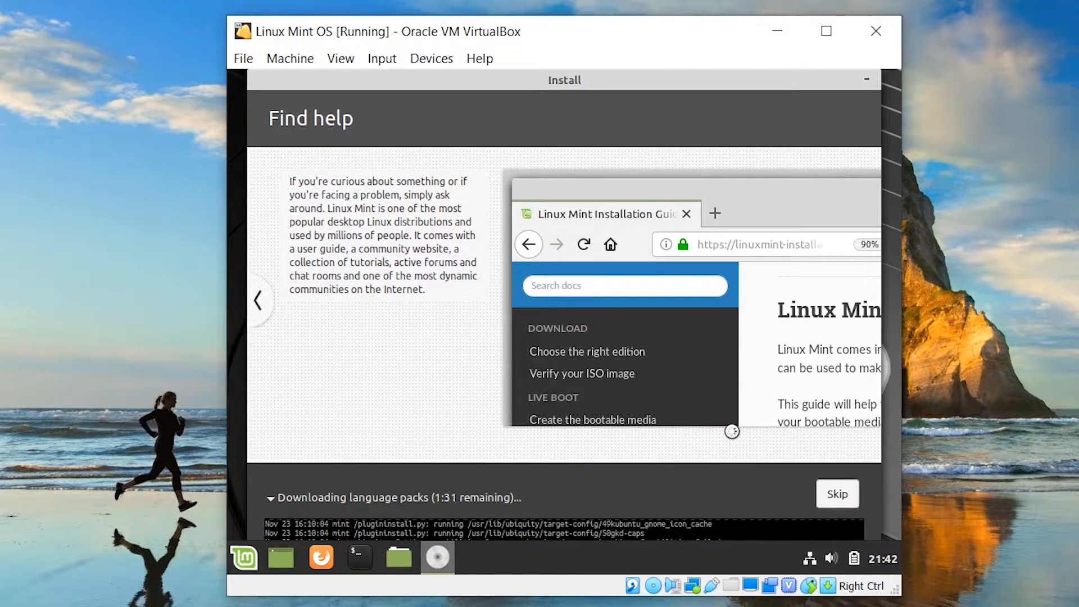
{"action": "left_click", "coordinate": [271, 498]}
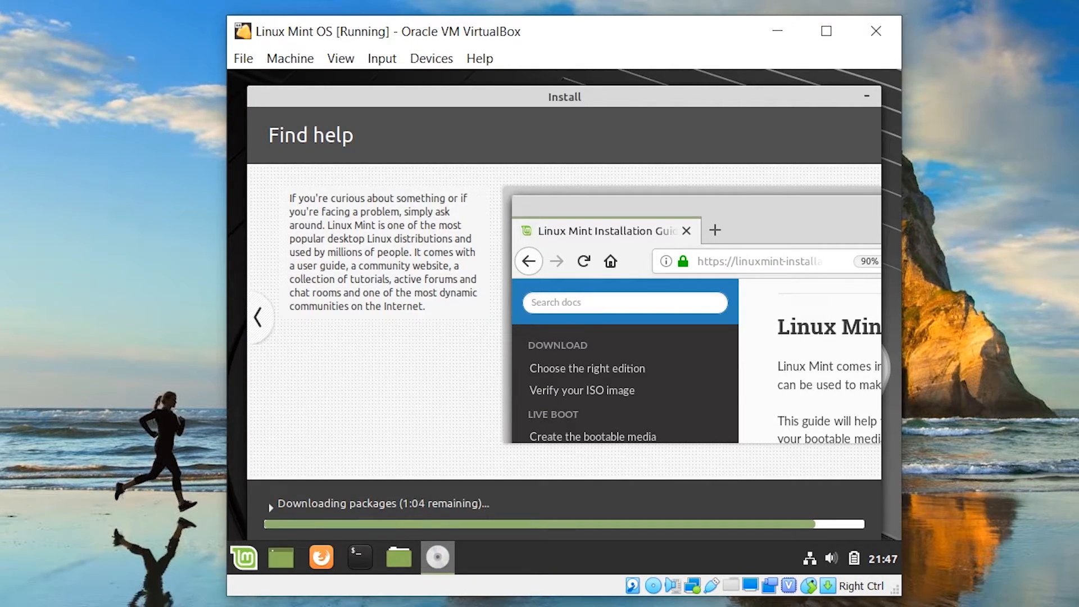
{"action": "left_click", "coordinate": [270, 507]}
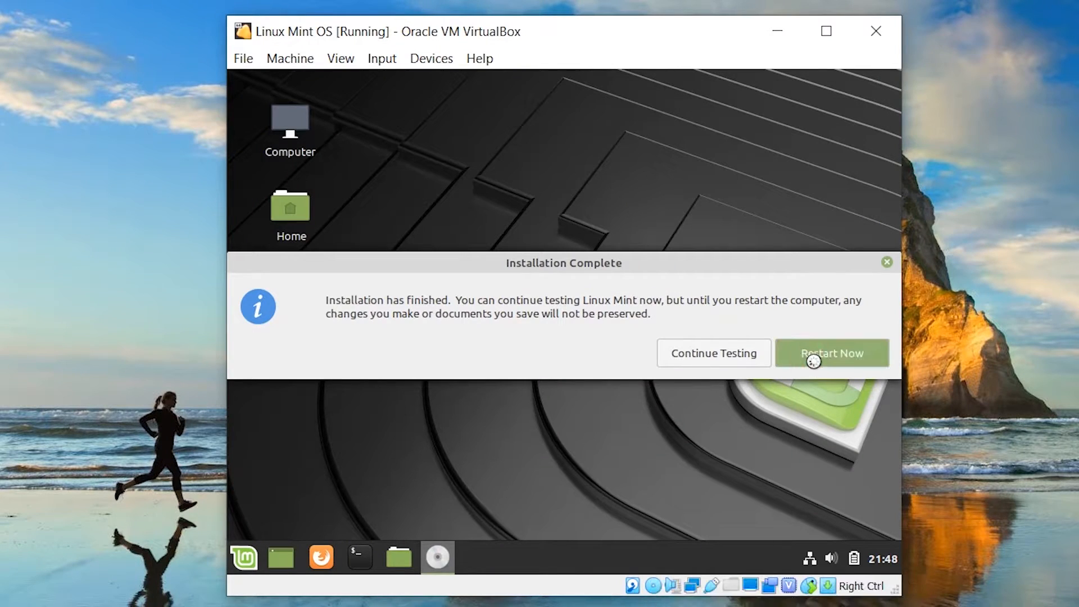
{"action": "left_click", "coordinate": [814, 359]}
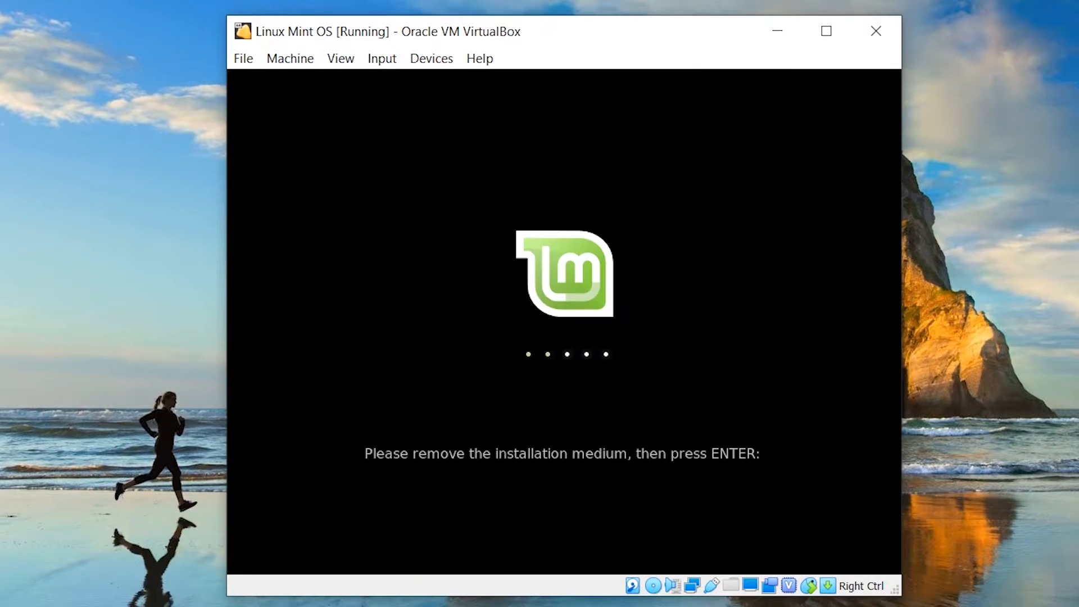
Confirm the install medium is removed and boot into the new Linux Mint desktop
{"action": "key", "text": "Return"}
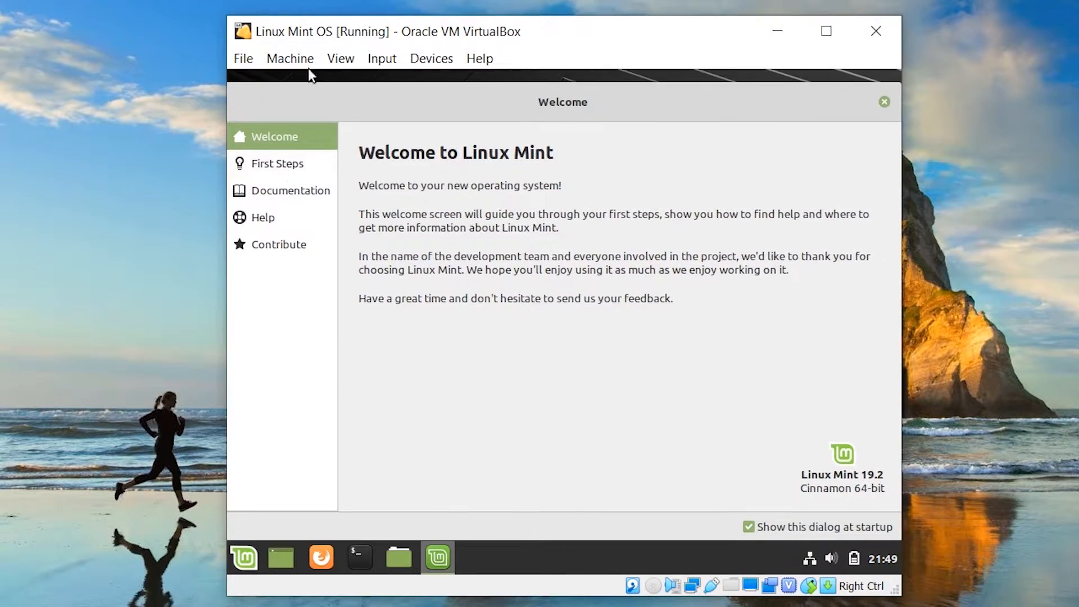
{"action": "left_click", "coordinate": [296, 164]}
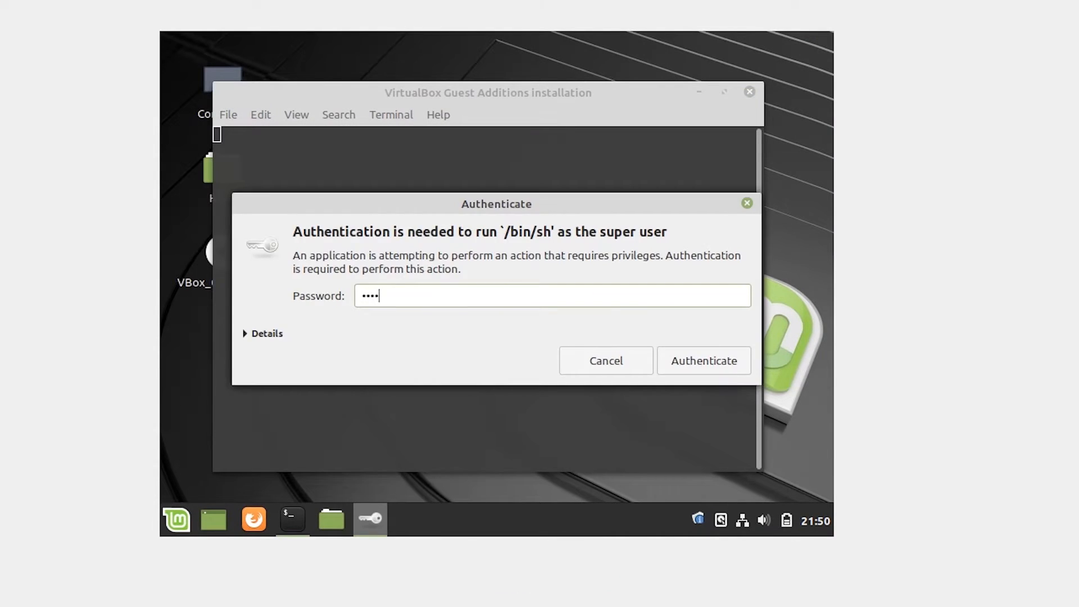
Finish the Guest Additions 6.0.14 install, close its terminal, and open the Mint menu
{"action": "key", "text": "Return"}
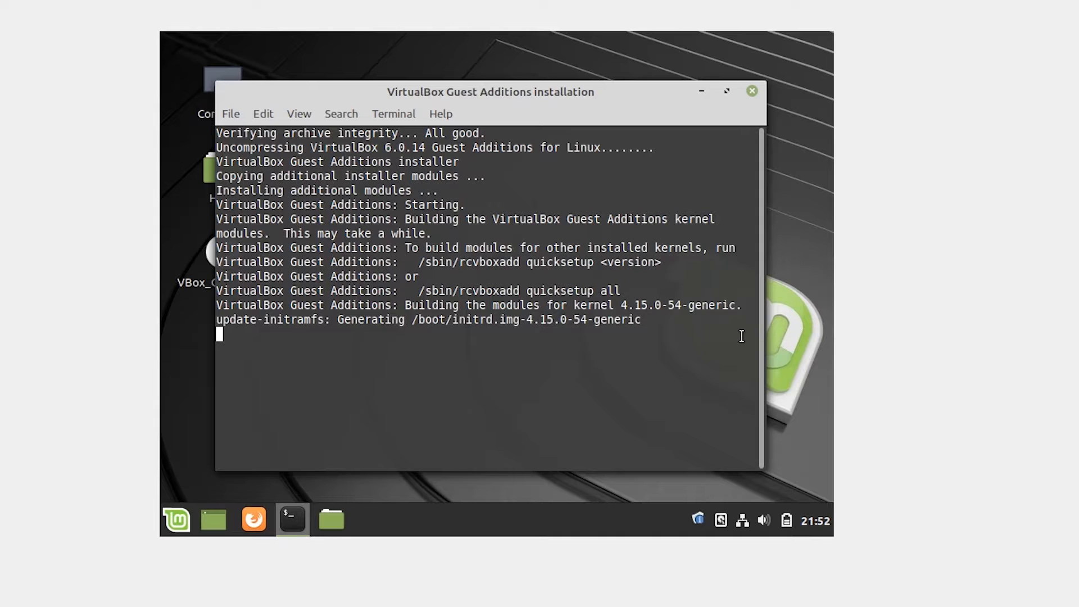
{"action": "key", "text": "Return"}
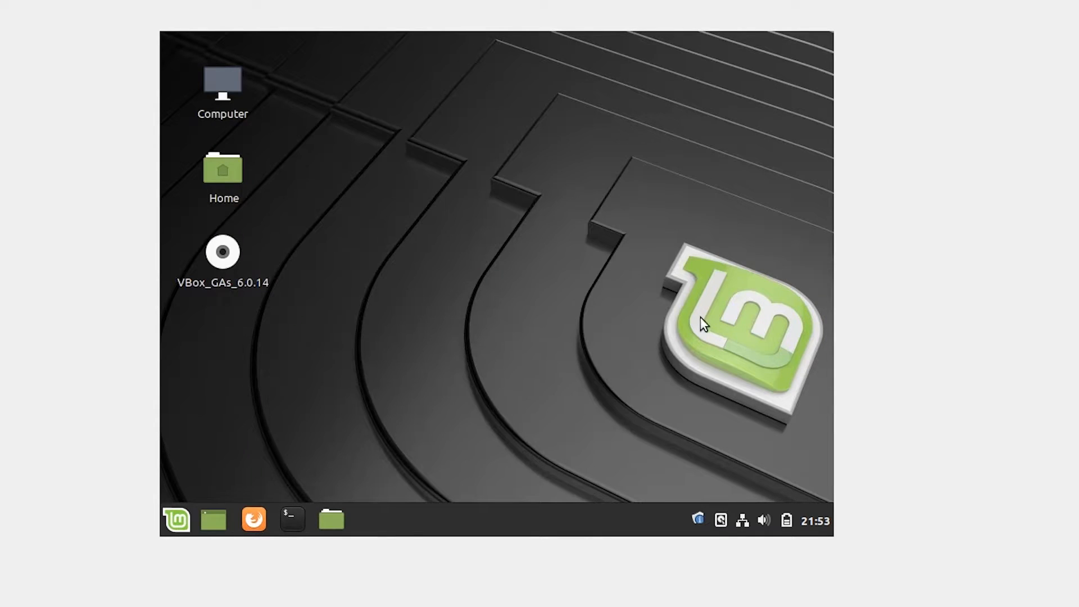
{"action": "key", "text": "super"}
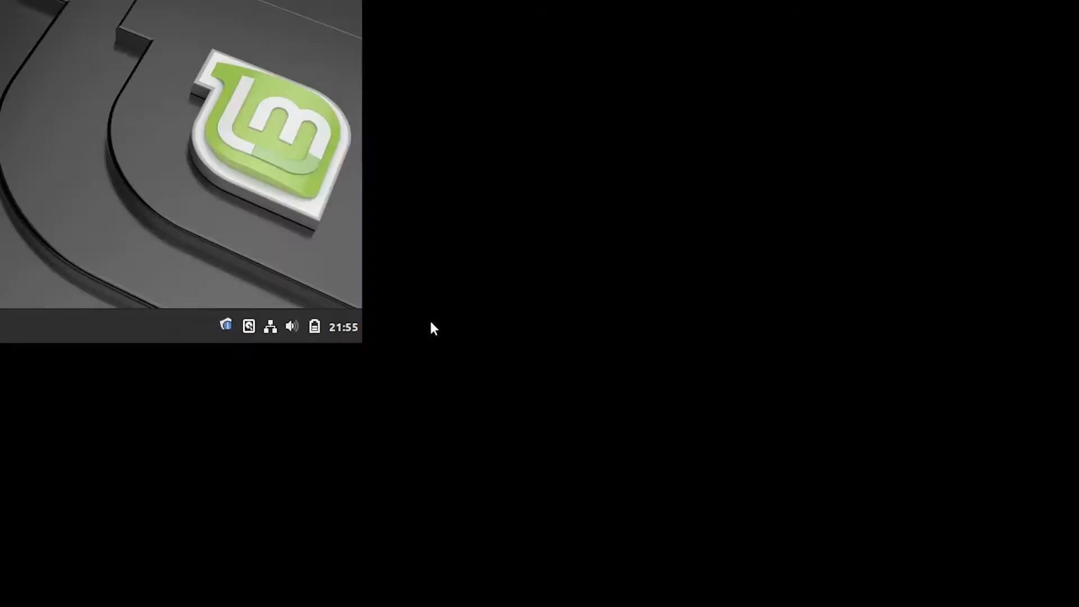
In a new terminal, run 'sudo apt update' and enter the administrator password
{"action": "key", "text": "ctrl+alt+t"}
{"action": "type", "text": "sudo apt update"}
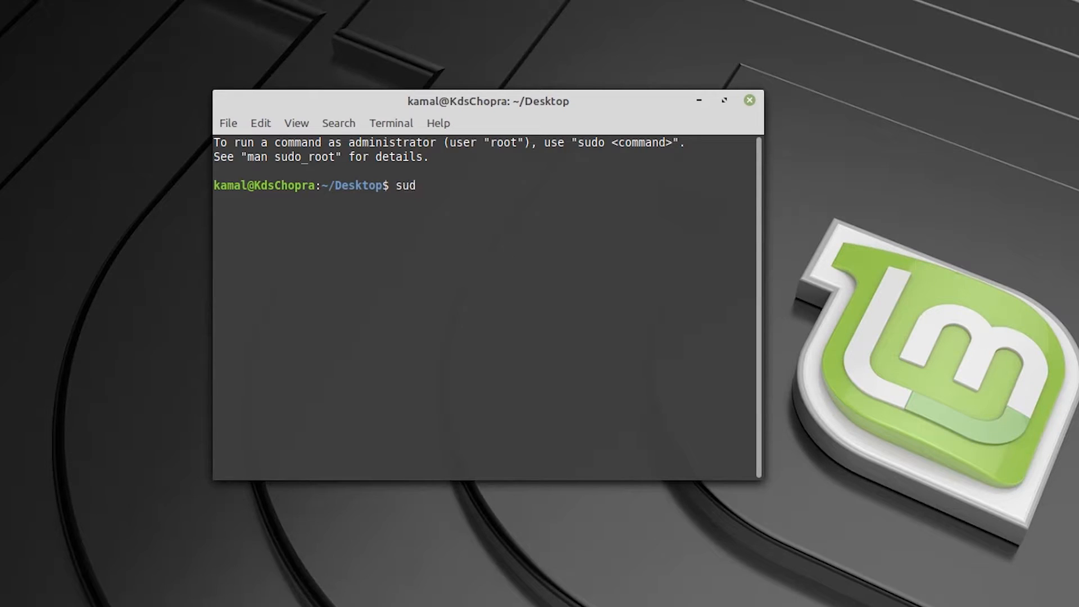
{"action": "key", "text": "Return"}
{"action": "type", "text": "********"}
{"action": "key", "text": "Return"}
{"action": "type", "text": "********"}
{"action": "key", "text": "Return"}
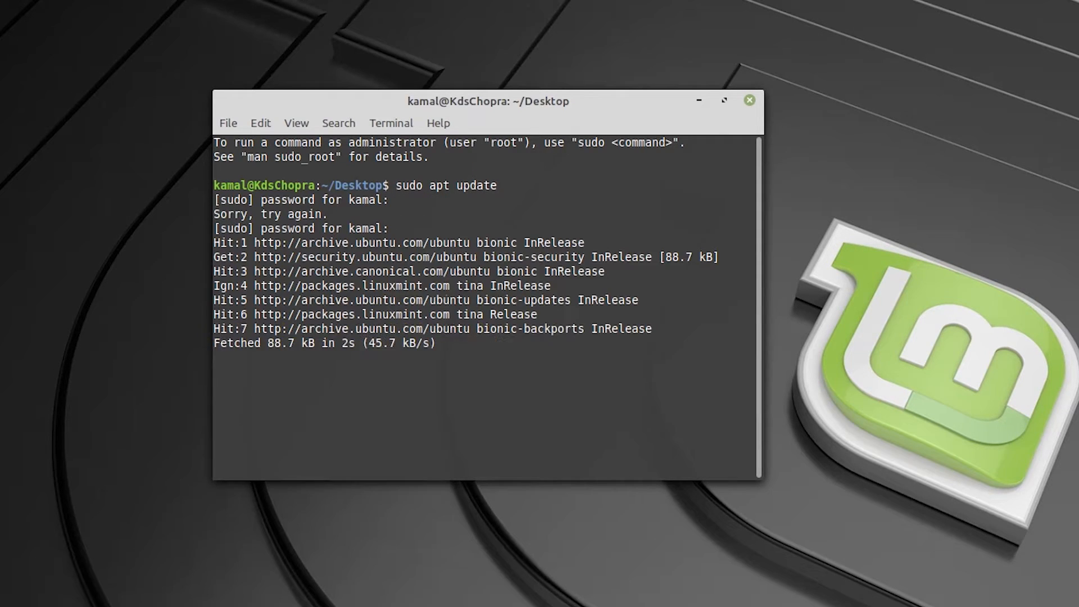
Run 'sudo apt upgrade', accept the 319 upgrades, and maximise the terminal window
{"action": "type", "text": "sudo"}
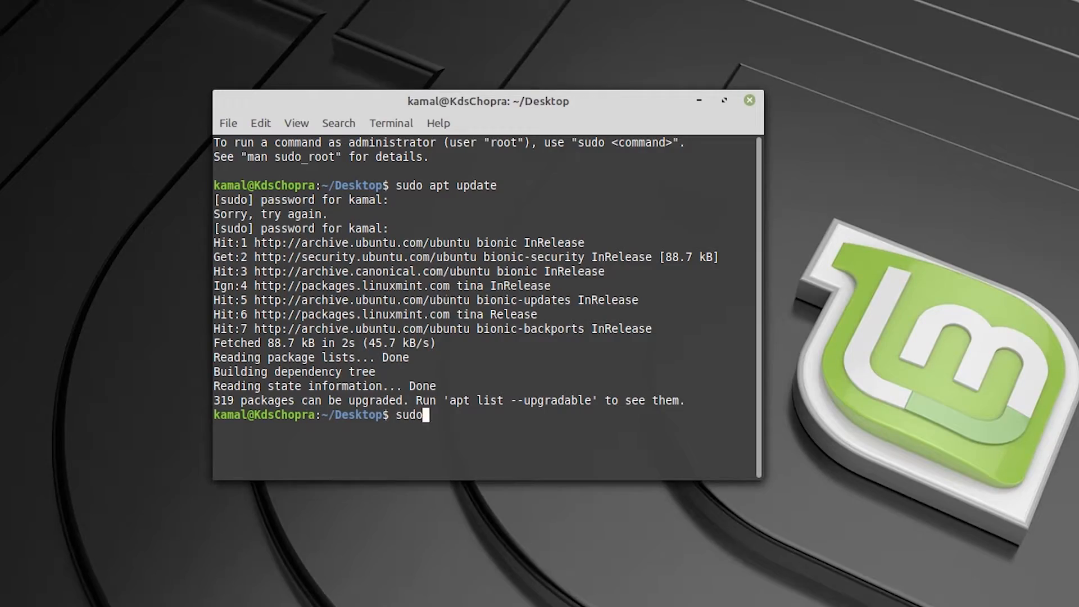
{"action": "type", "text": " apt upgrade"}
{"action": "key", "text": "Return"}
{"action": "type", "text": "y"}
{"action": "key", "text": "Return"}
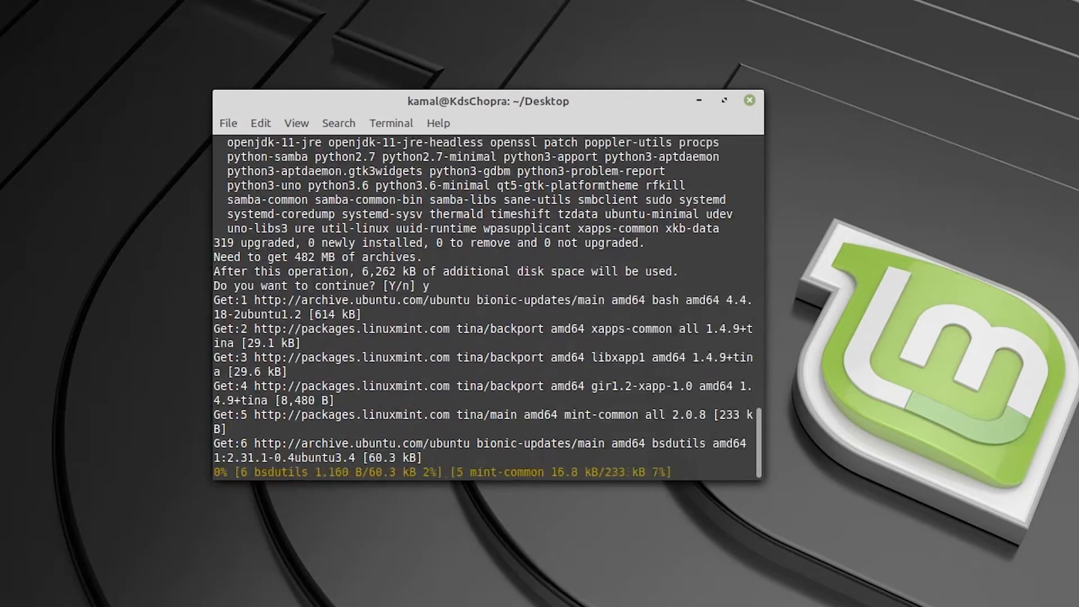
{"action": "left_click_drag", "start_coordinate": [488, 101], "coordinate": [354, 3]}
{"action": "left_click_drag", "start_coordinate": [630, 372], "coordinate": [1046, 604]}
{"action": "left_click_drag", "start_coordinate": [79, 1], "coordinate": [1, 1]}
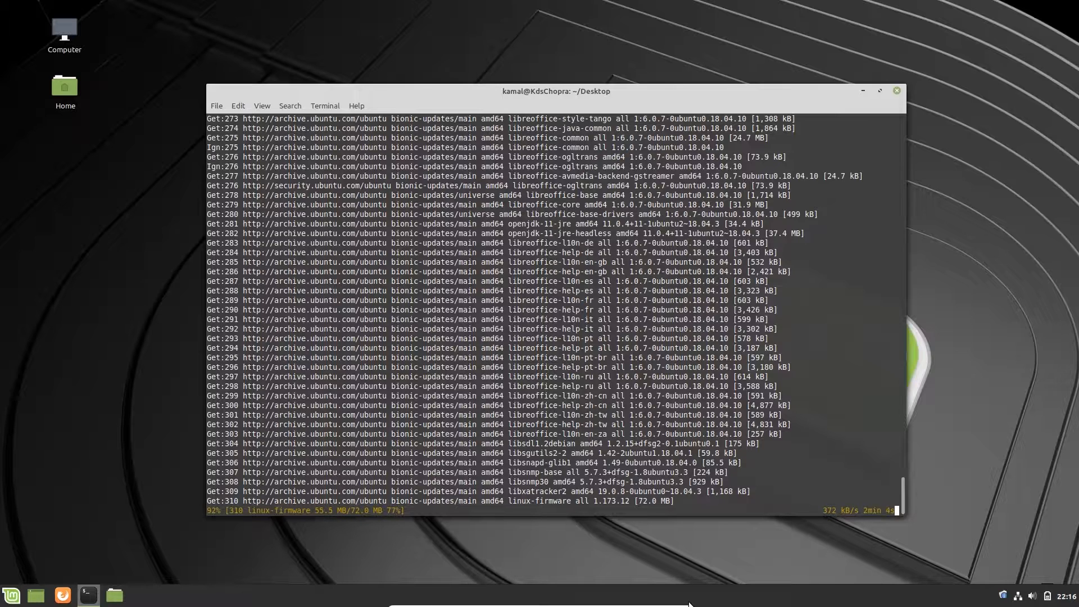
Briefly open the application menu while the upgrade downloads, then refocus the terminal
{"action": "left_click", "coordinate": [15, 594]}
{"action": "left_click", "coordinate": [17, 593]}
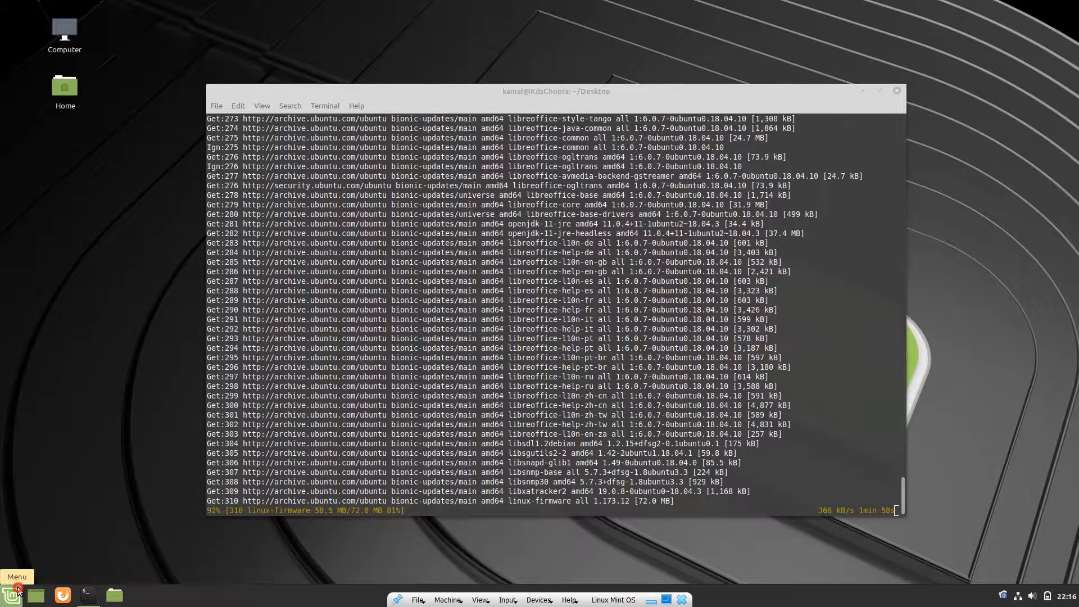
{"action": "left_click", "coordinate": [17, 592]}
{"action": "left_click", "coordinate": [19, 593]}
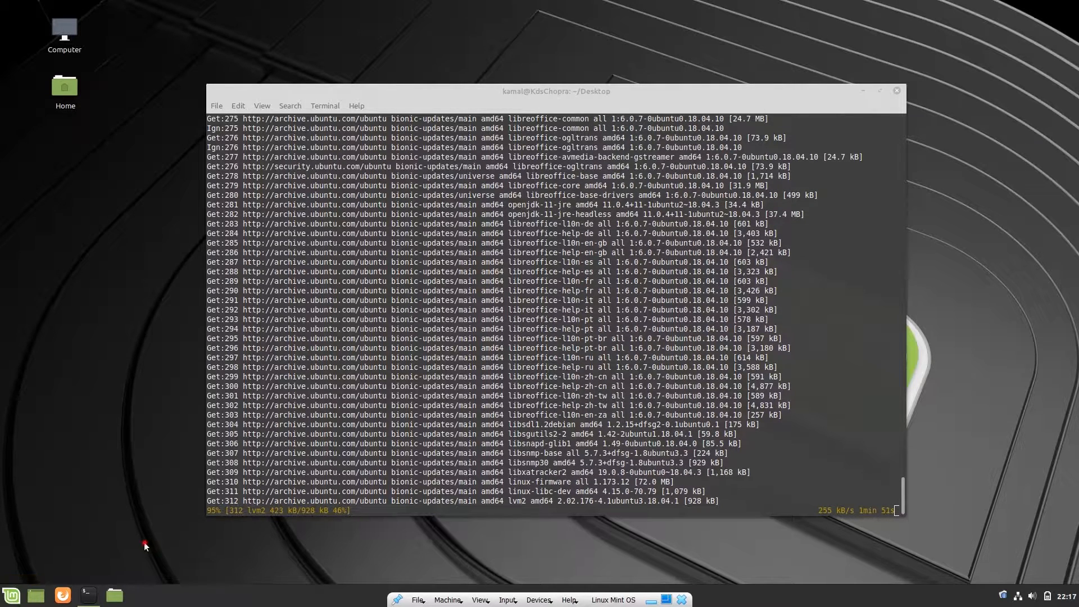
{"action": "left_click", "coordinate": [616, 504]}
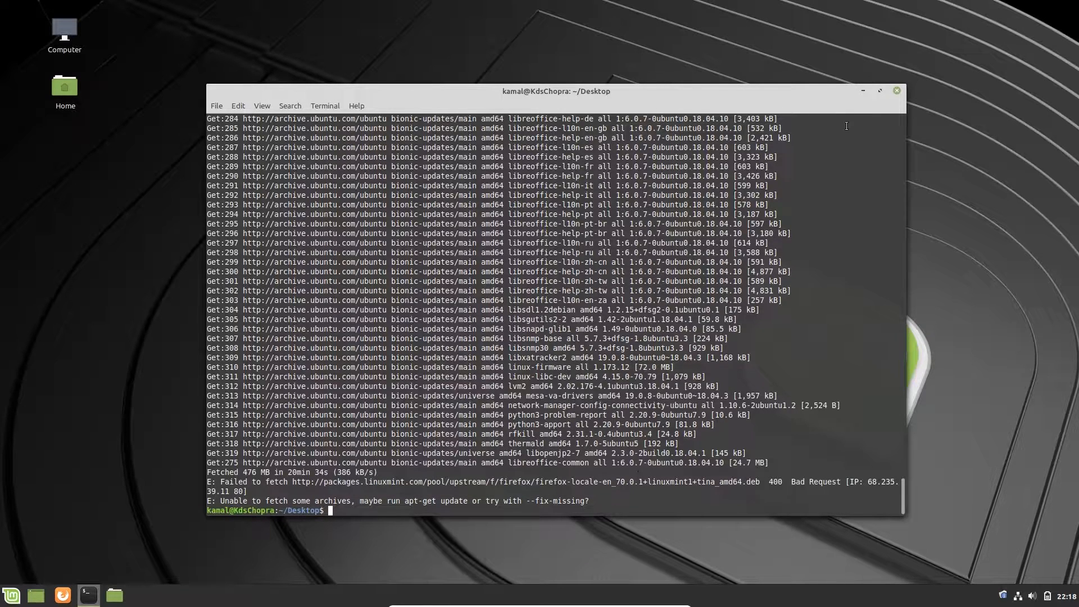
Close the terminal and try ejecting the VBOX CD-ROM from Computer, dismissing the error
{"action": "left_click", "coordinate": [897, 92]}
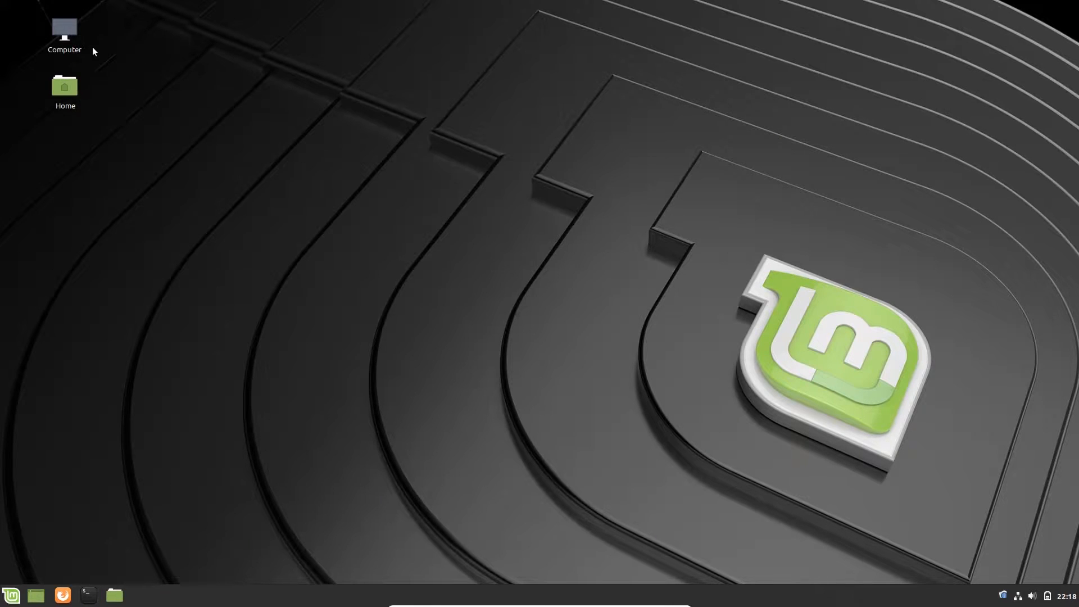
{"action": "double_click", "coordinate": [61, 23]}
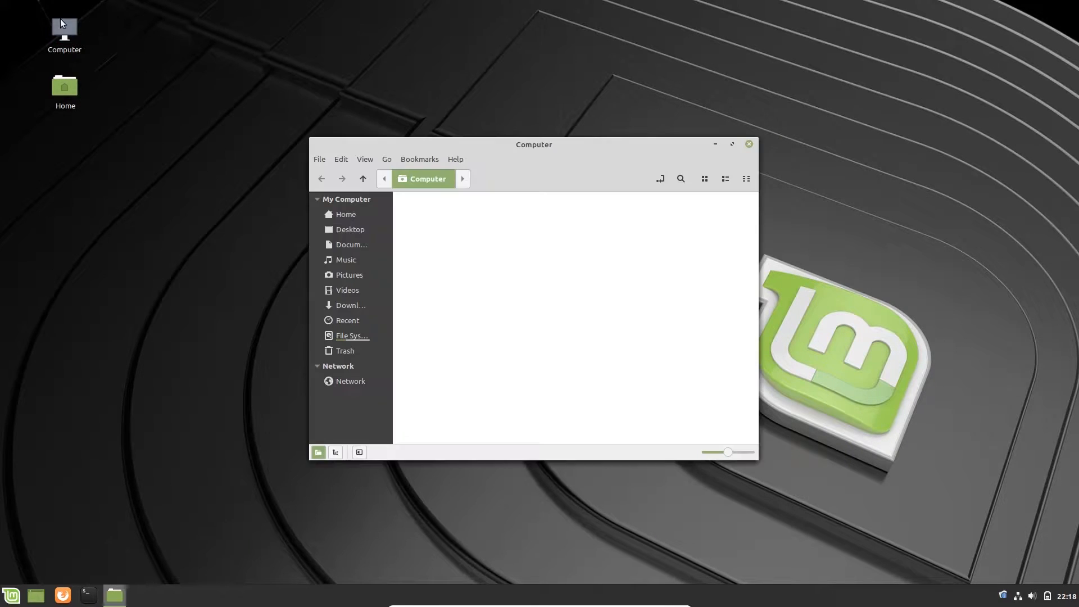
{"action": "right_click", "coordinate": [439, 226]}
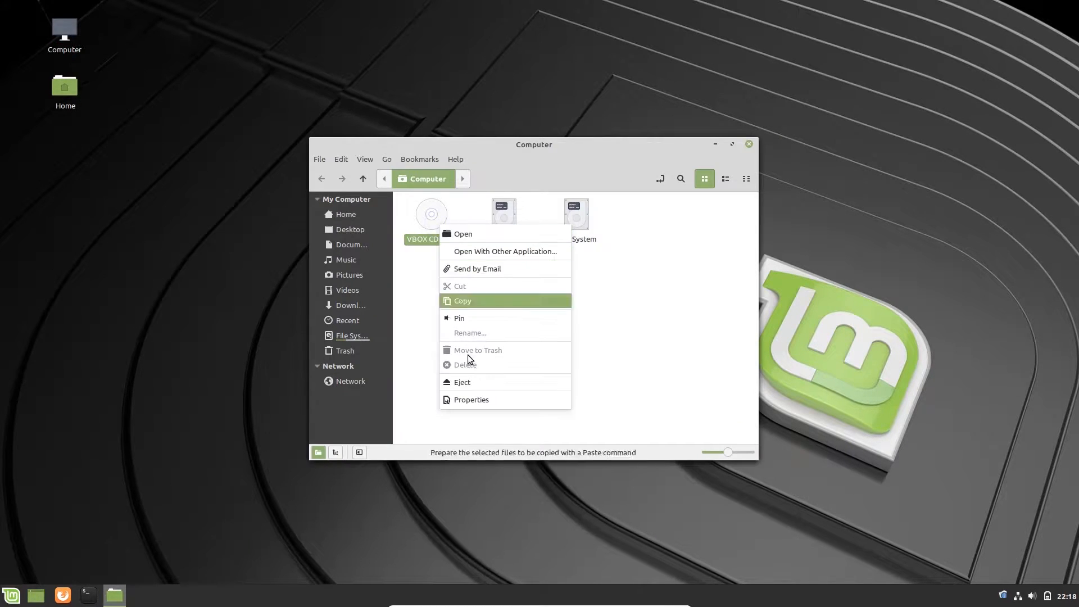
{"action": "left_click", "coordinate": [465, 385]}
{"action": "left_click", "coordinate": [530, 337]}
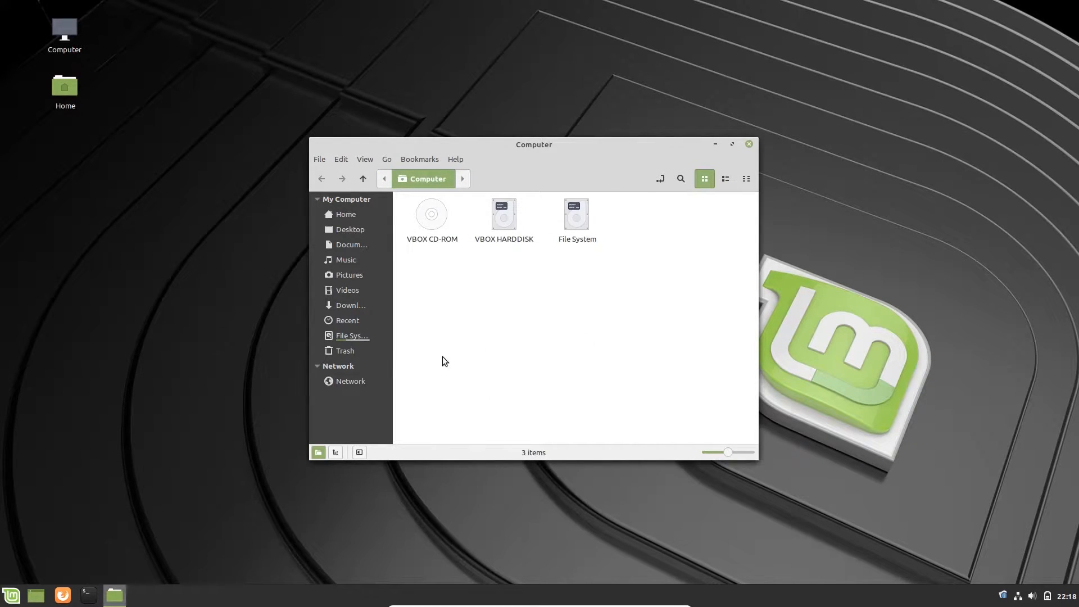
Close the Computer window, then open and close the Home folder
{"action": "left_click", "coordinate": [749, 144]}
{"action": "double_click", "coordinate": [60, 90]}
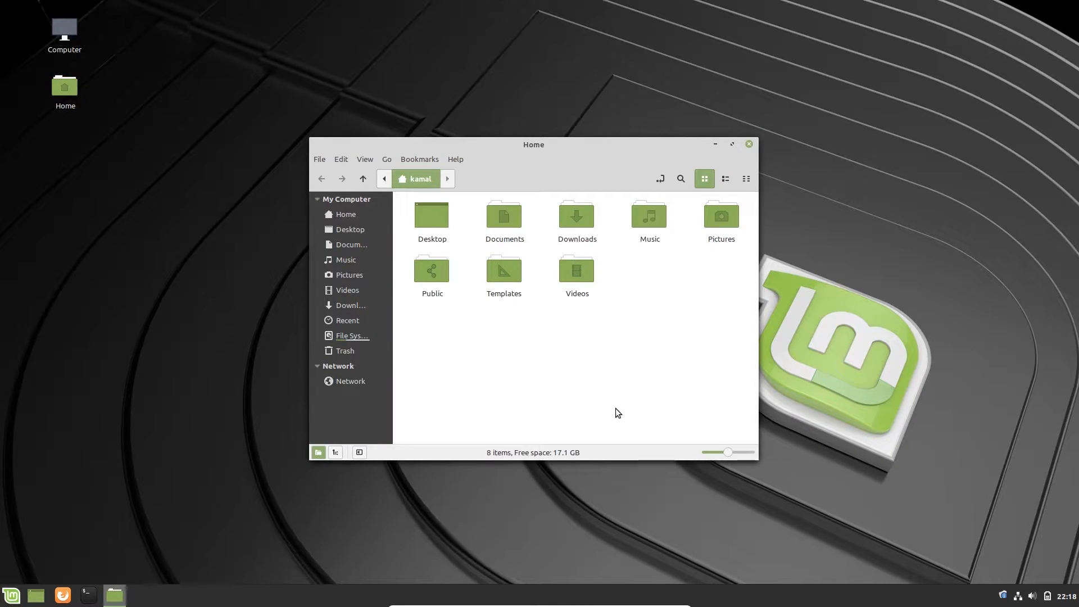
{"action": "left_click", "coordinate": [749, 145]}
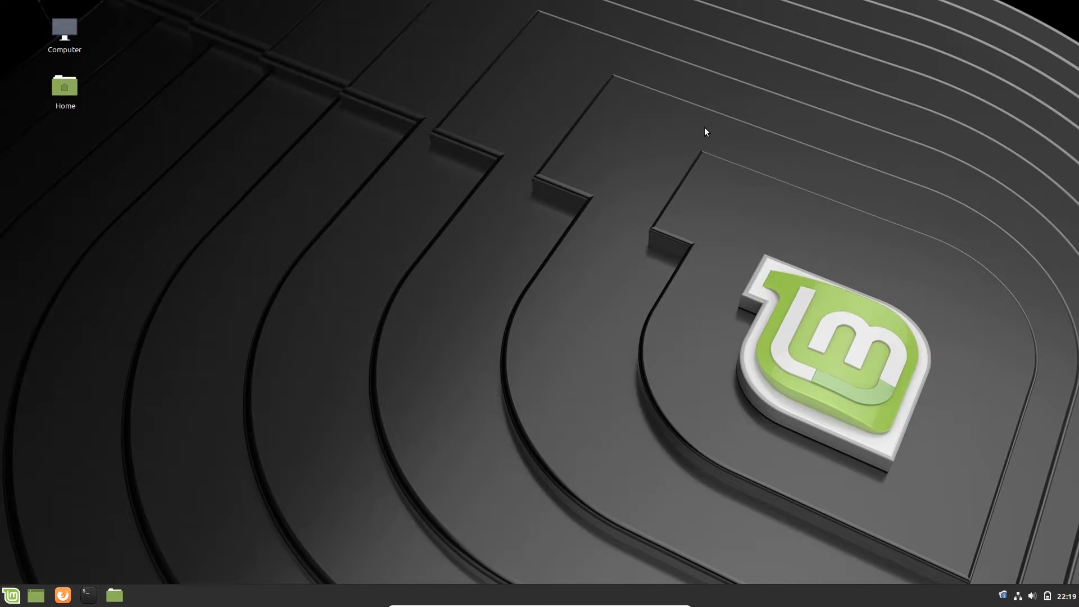
{"action": "left_click", "coordinate": [11, 594]}
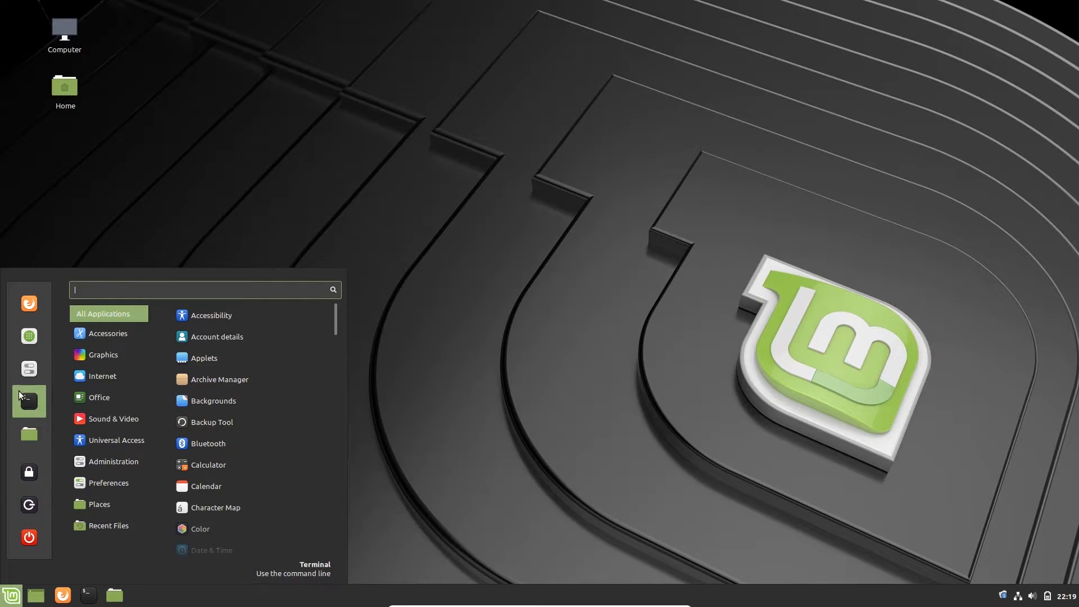
{"action": "left_click", "coordinate": [38, 331]}
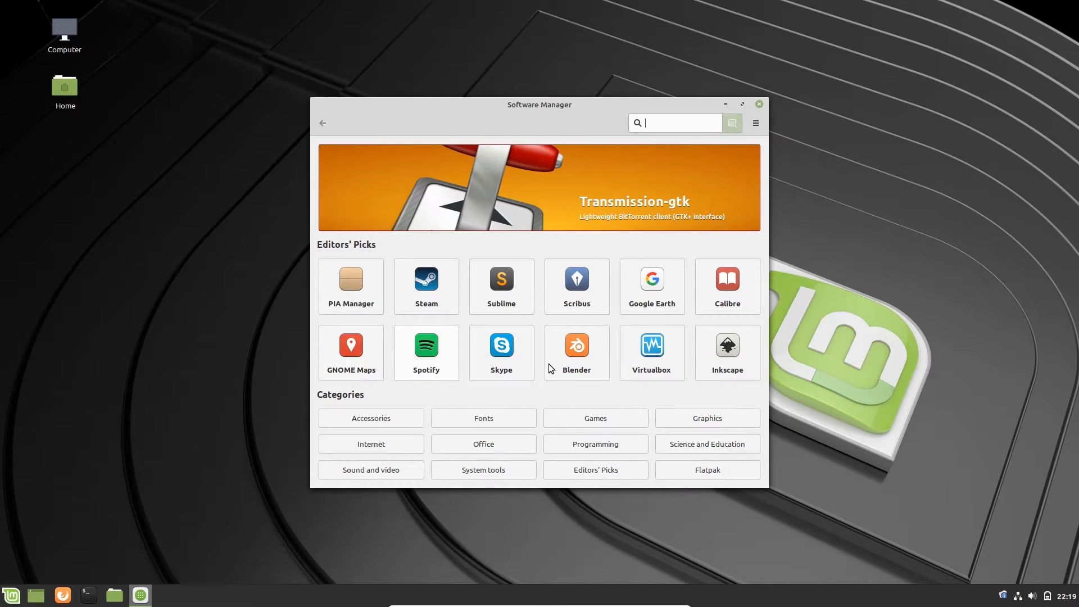
{"action": "left_click", "coordinate": [759, 104]}
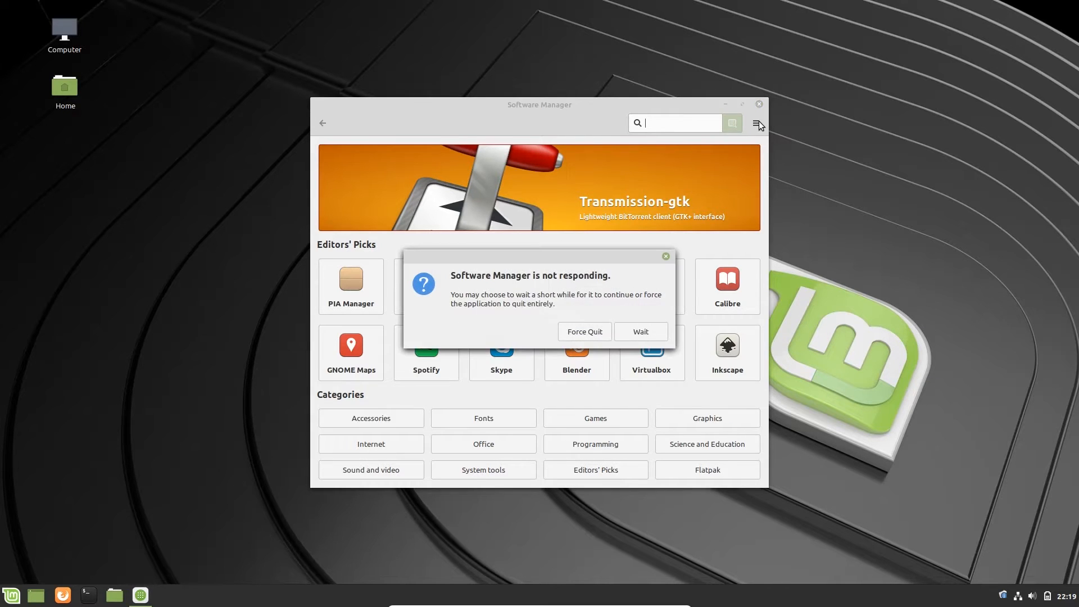
{"action": "left_click", "coordinate": [595, 332]}
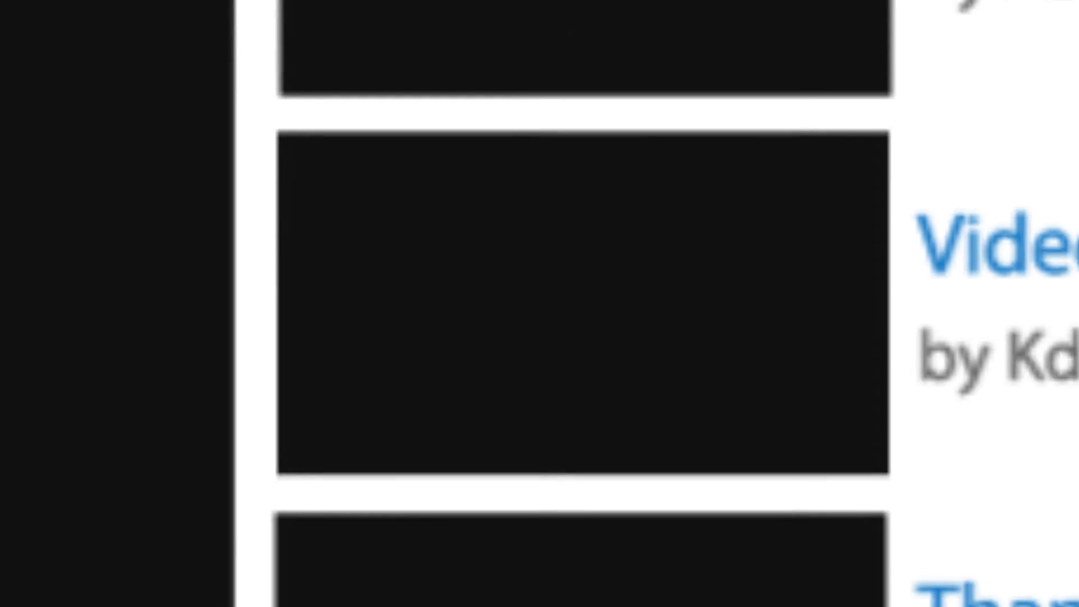